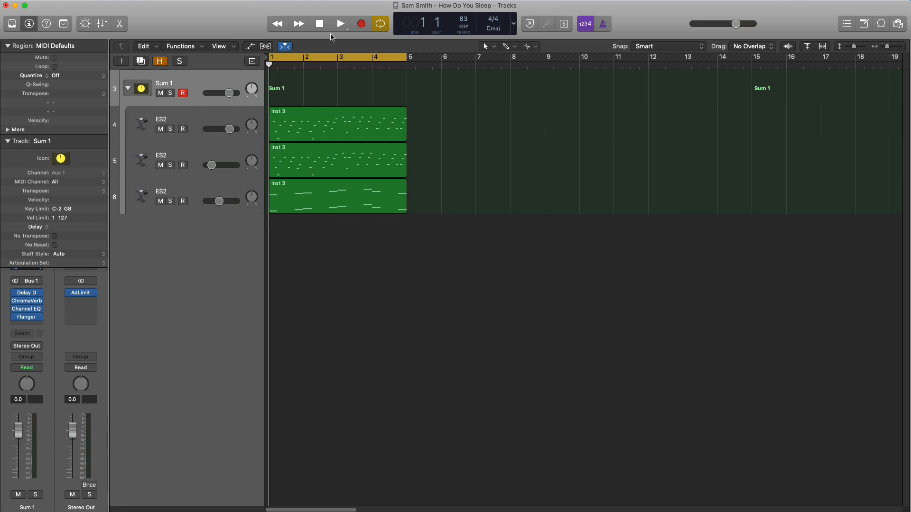
Step: Play back the existing Sum 1 stack of ES2 layers from bar 1
key(space)
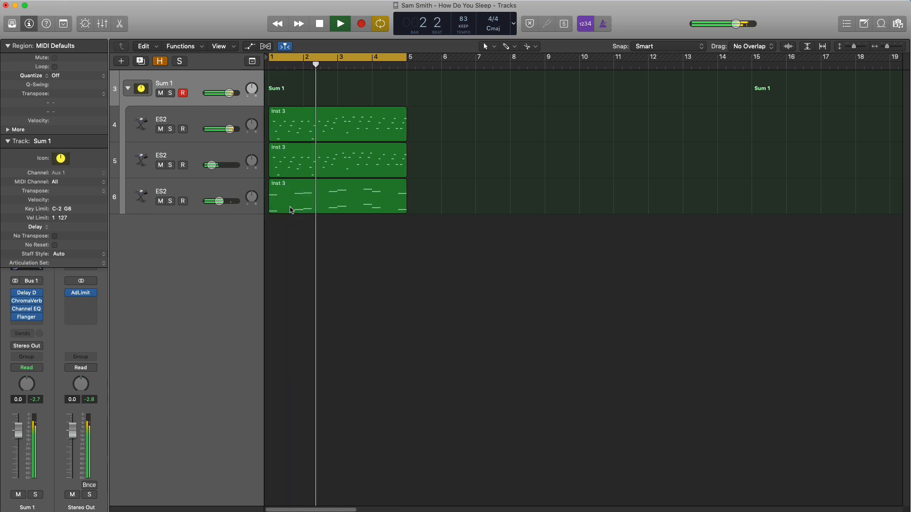
key(space)
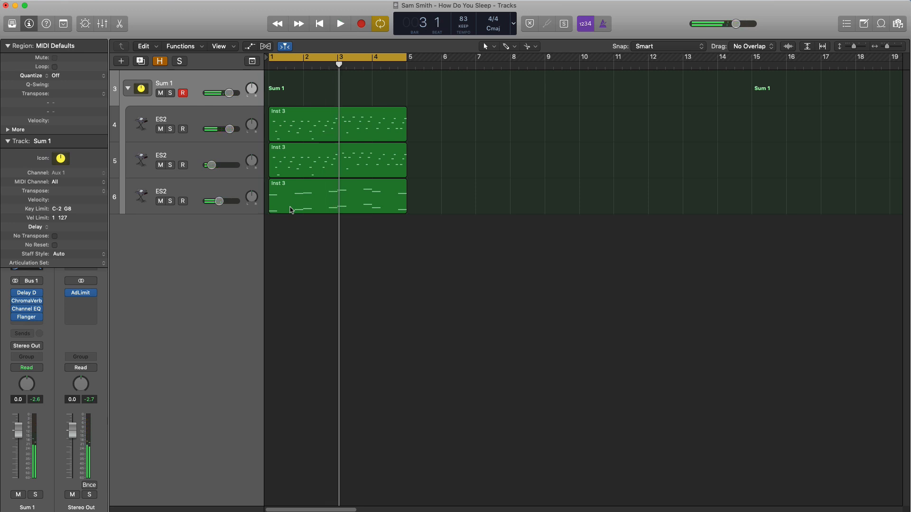
Step: Create a new software instrument track below the Sum 1 stack and load the ES2 synth on it
key(alt+super+n)
key(Return)
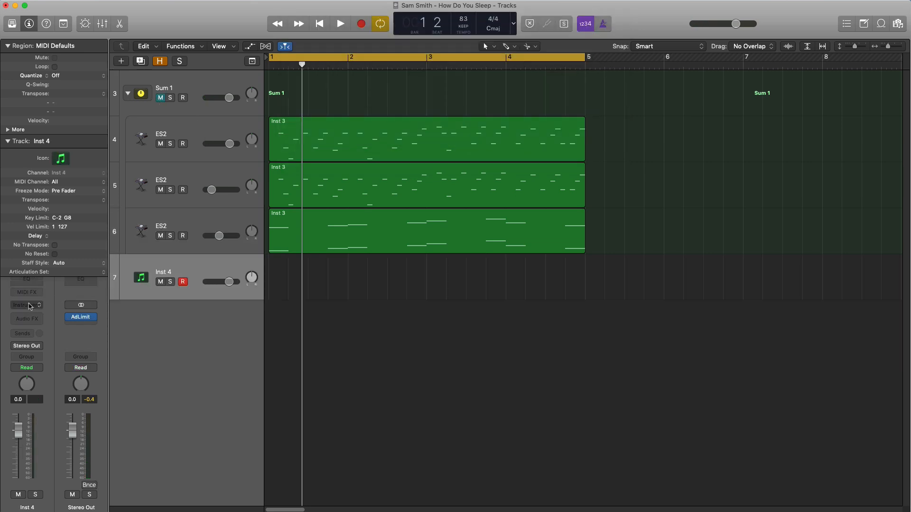
click(26, 305)
click(46, 331)
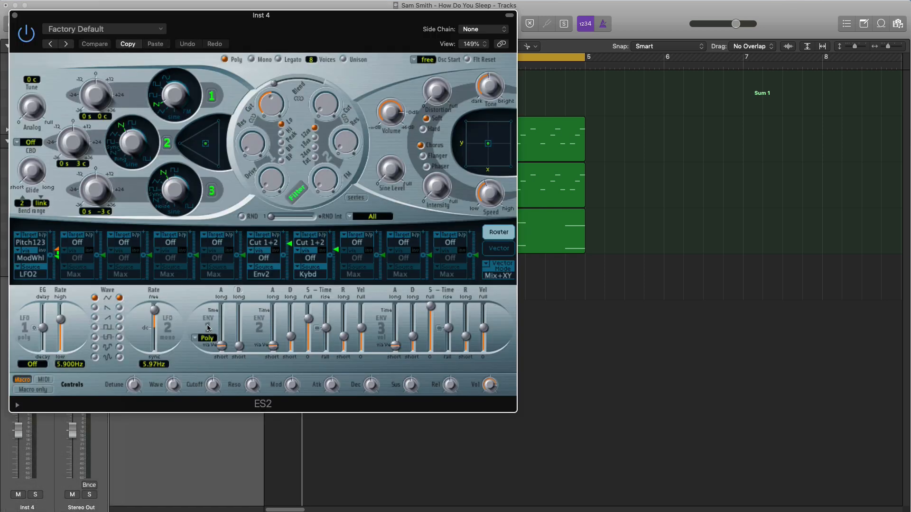
drag(268, 38, 454, 72)
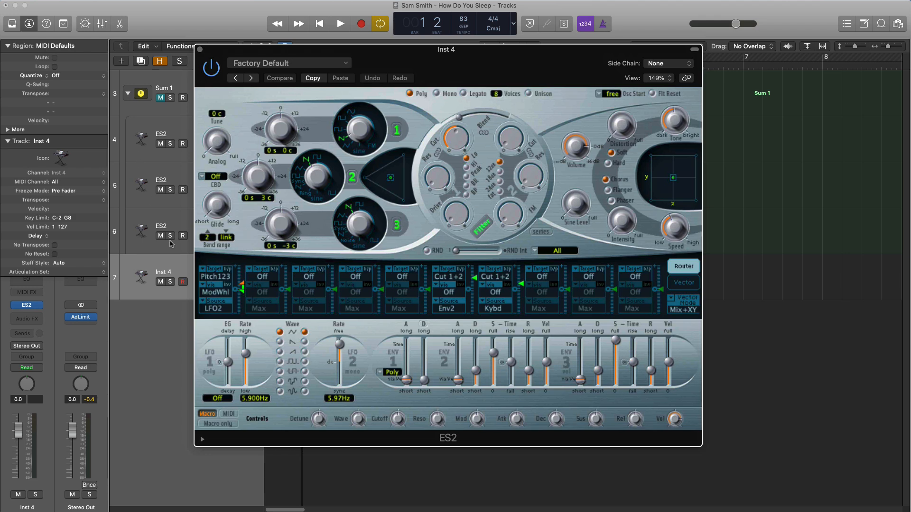
Step: Copy the Inst 3 region from the first ES2 track to the Inst 4 track at bar 1 and open its notes in the Piano Roll
drag(467, 66, 891, 212)
click(468, 132)
drag(437, 145, 451, 283)
double_click(451, 283)
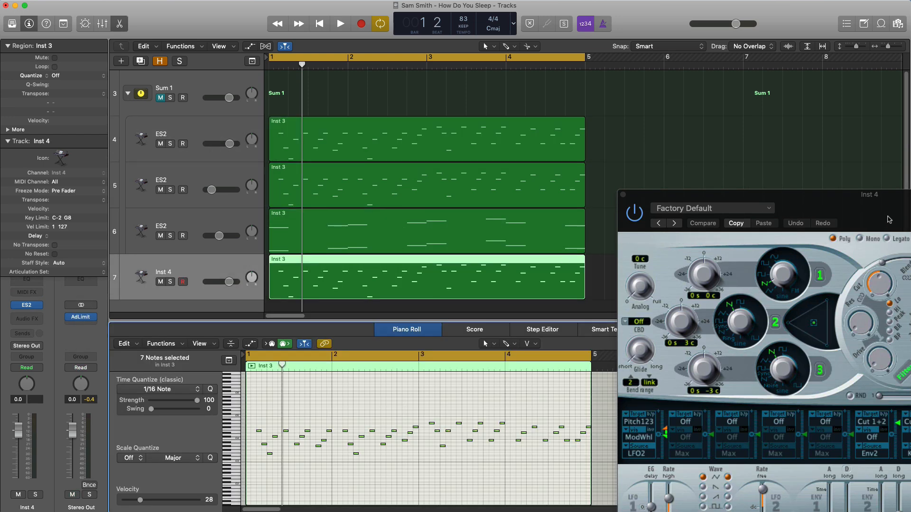
double_click(781, 213)
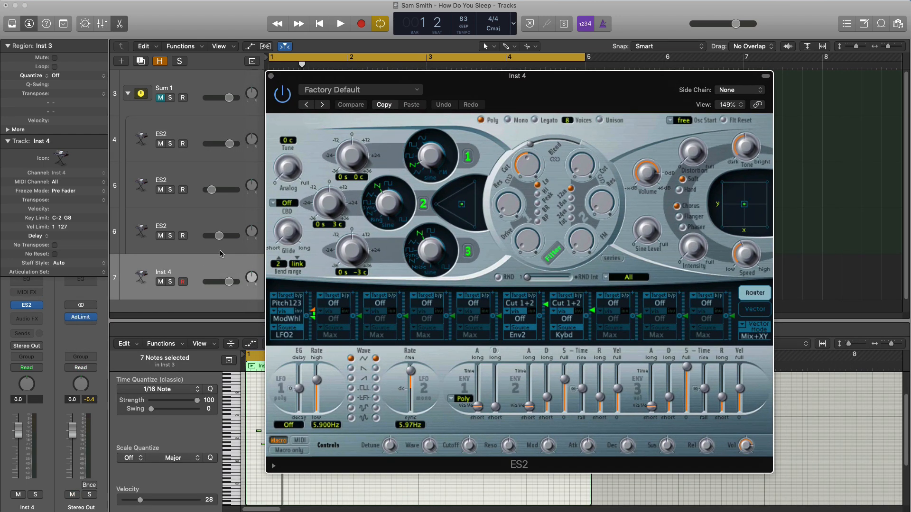
Step: Solo the Inst 4 track and play back the copied region with the default ES2 sound
click(171, 282)
key(space)
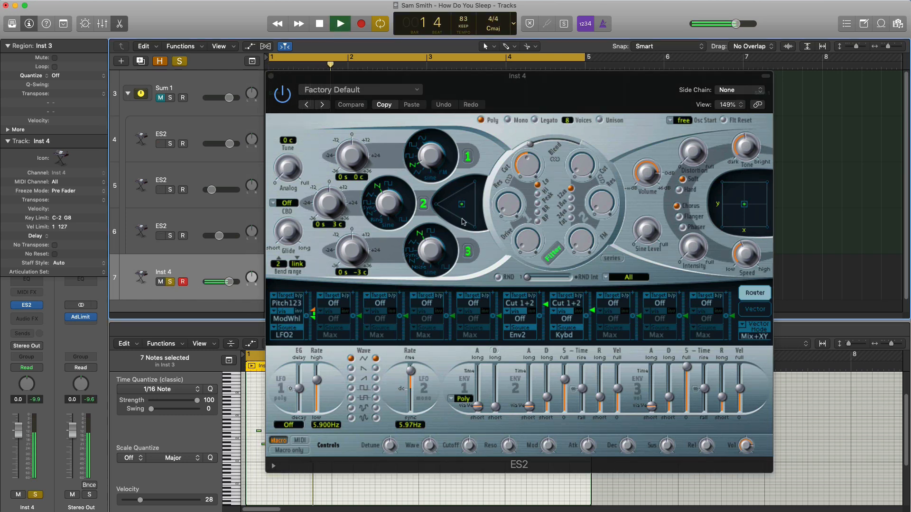
key(space)
Step: Reduce ES2 to oscillator 1 on a sine wave, with oscillators 2 and 3 off and the mix fully on oscillator 1, and audition it
drag(434, 171, 428, 136)
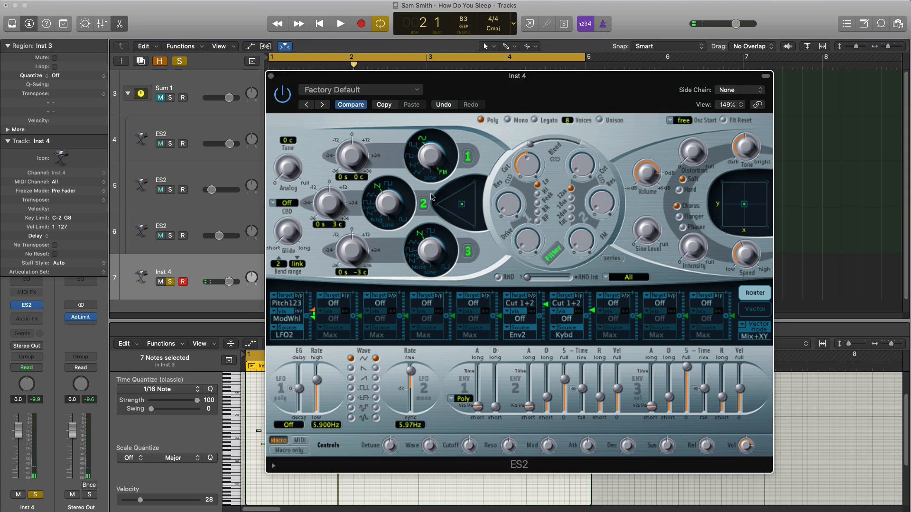
click(463, 249)
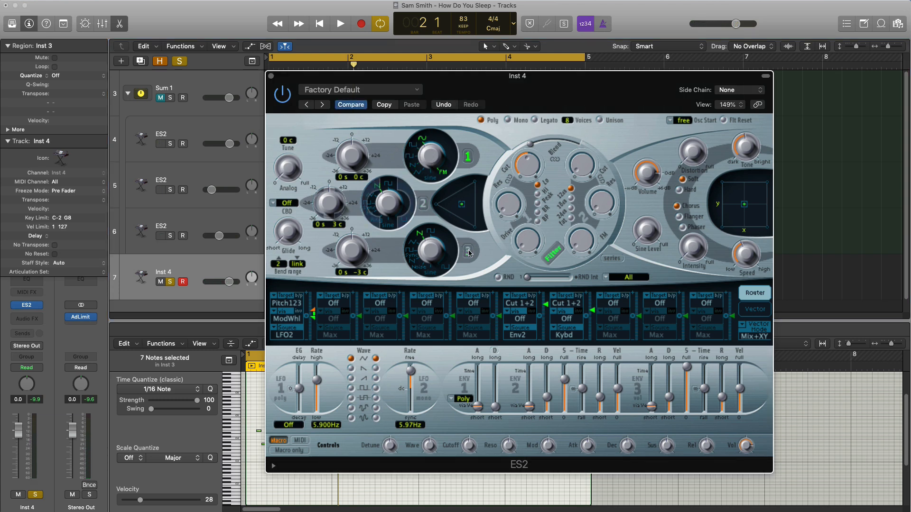
drag(461, 204, 499, 159)
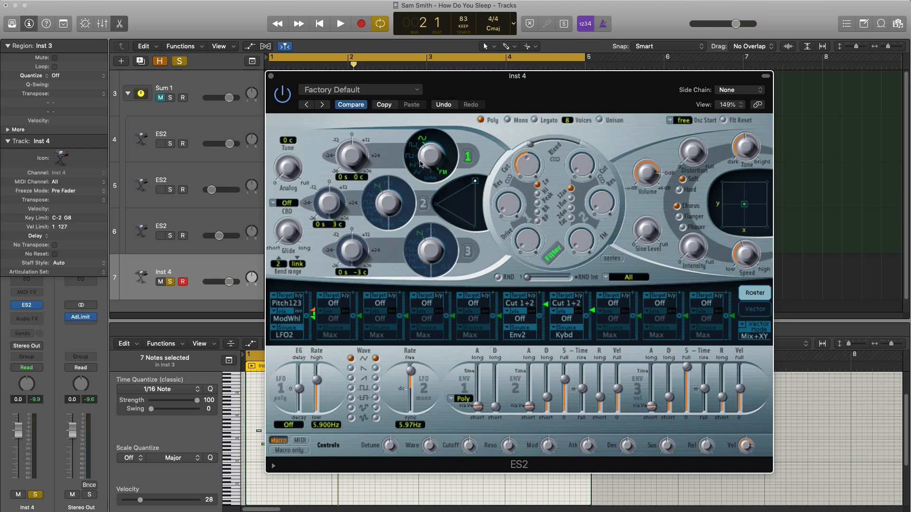
key(space)
drag(513, 94, 510, 85)
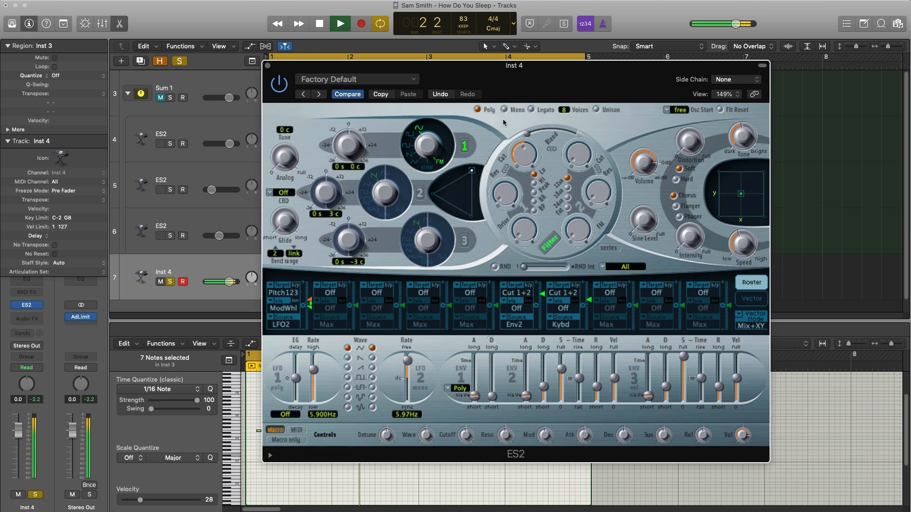
key(space)
Step: Turn on Unison with 4 voices in ES2 and audition the thicker sound
click(595, 111)
key(space)
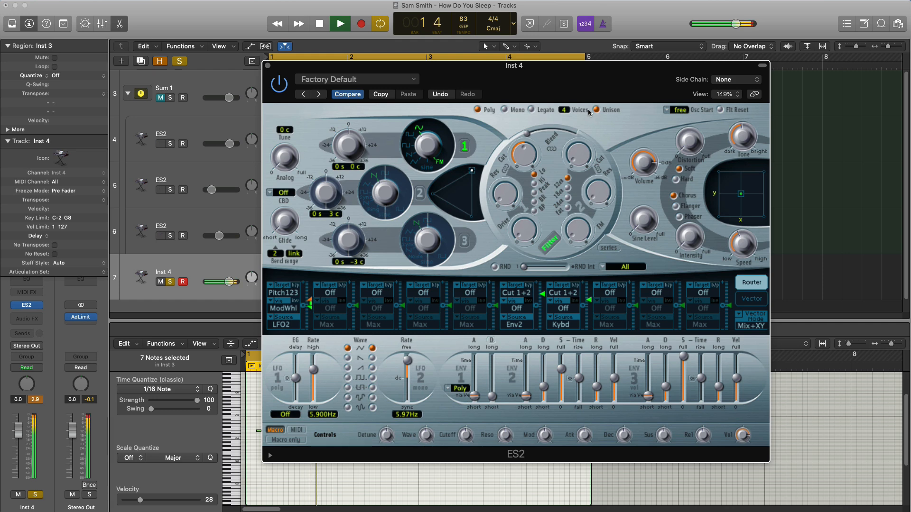
key(space)
mouse_move(647, 175)
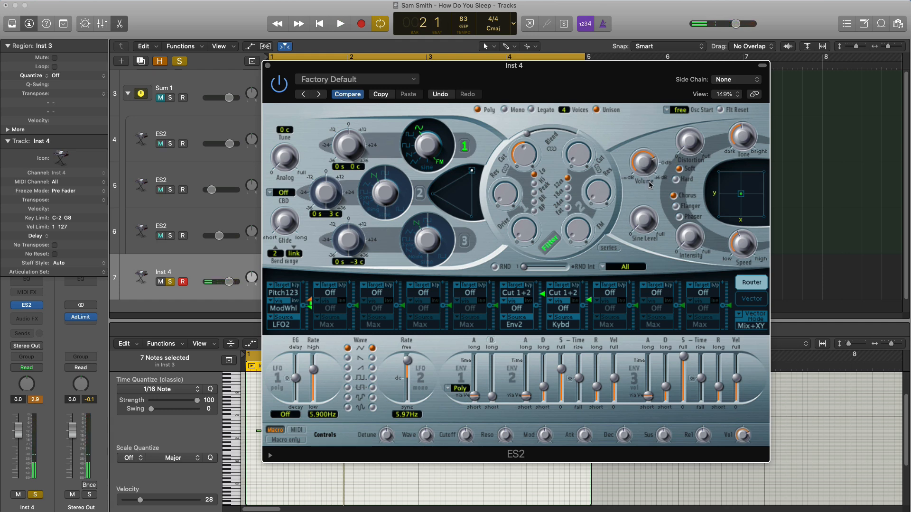
key(space)
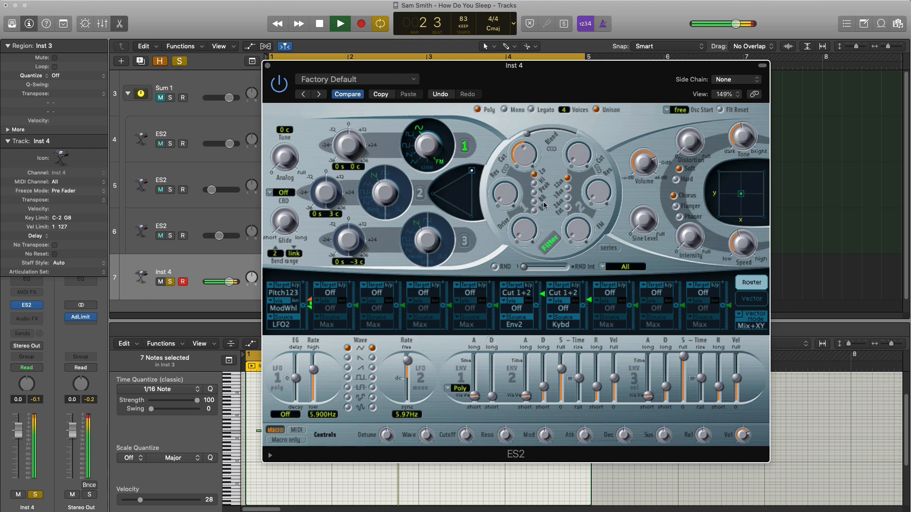
key(space)
Step: Raise the Drive of filter 1 slightly while playing the region
mouse_move(519, 238)
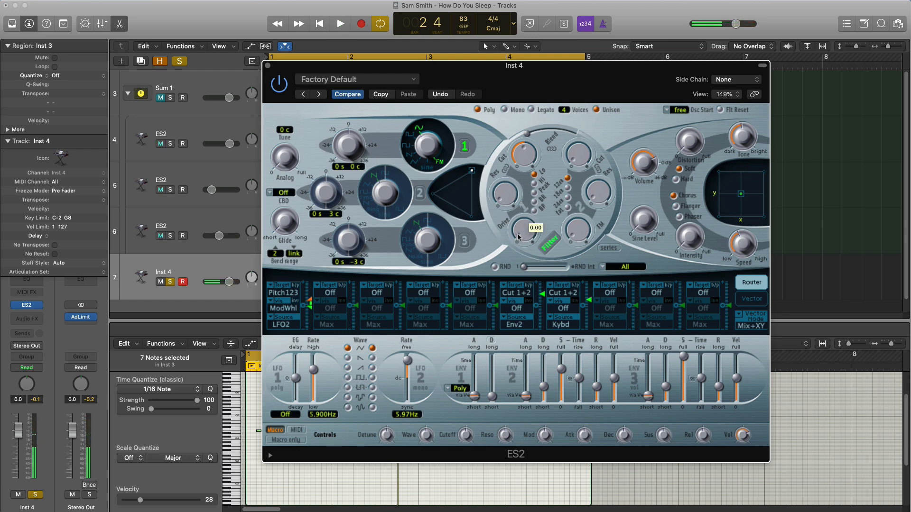
key(space)
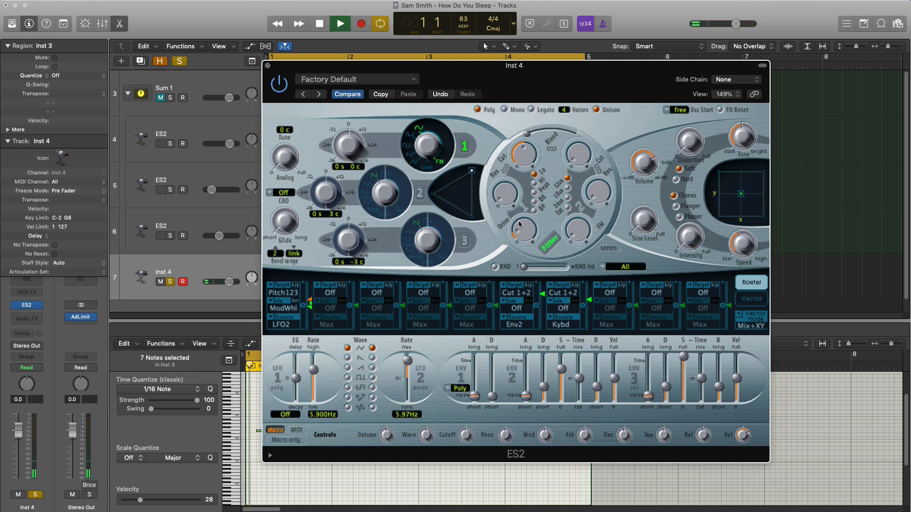
drag(524, 242, 521, 238)
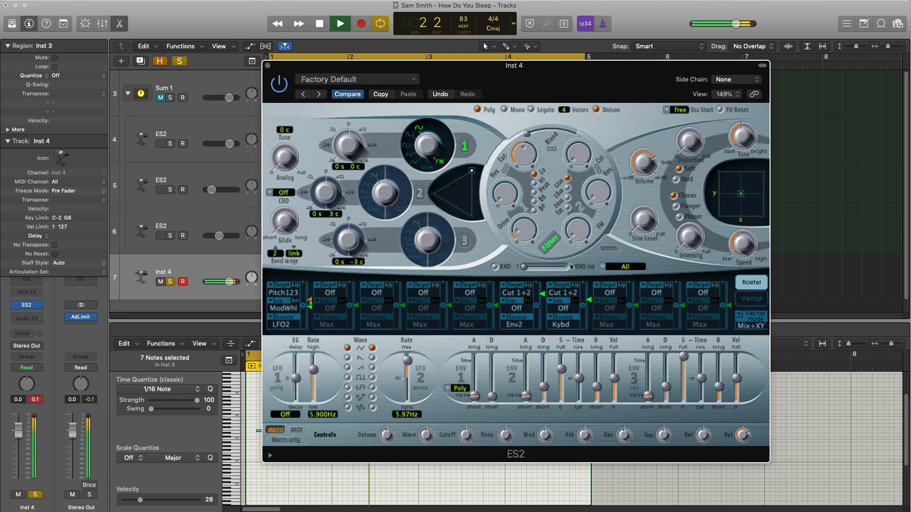
key(space)
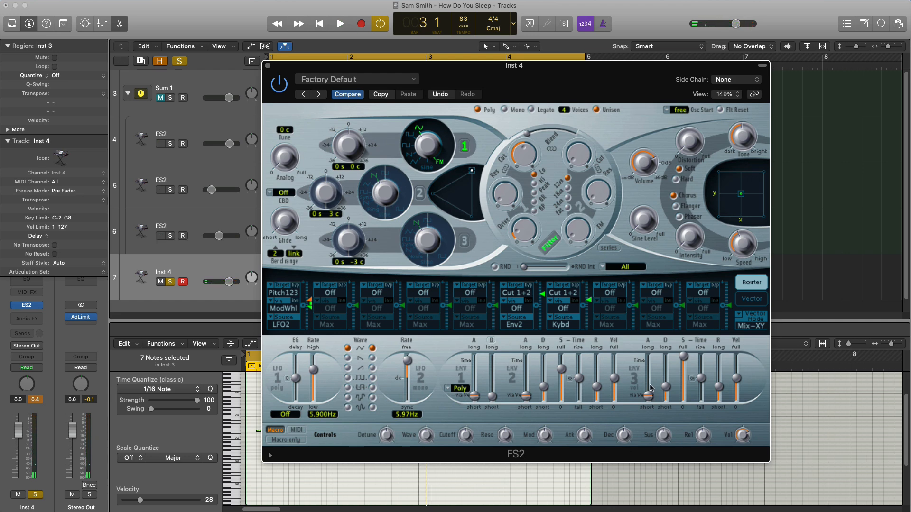
Step: Try the shortest attack on envelope 3 while auditioning the region
key(space)
drag(651, 397, 649, 410)
key(space)
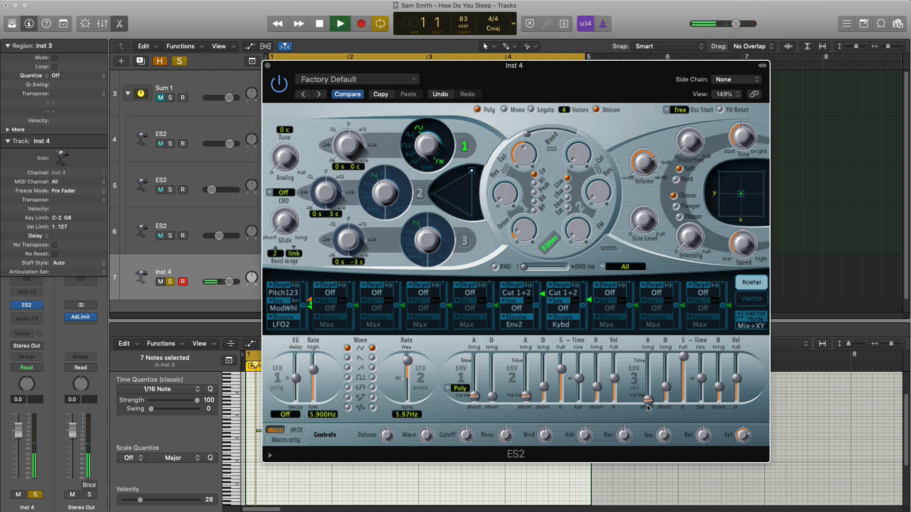
key(space)
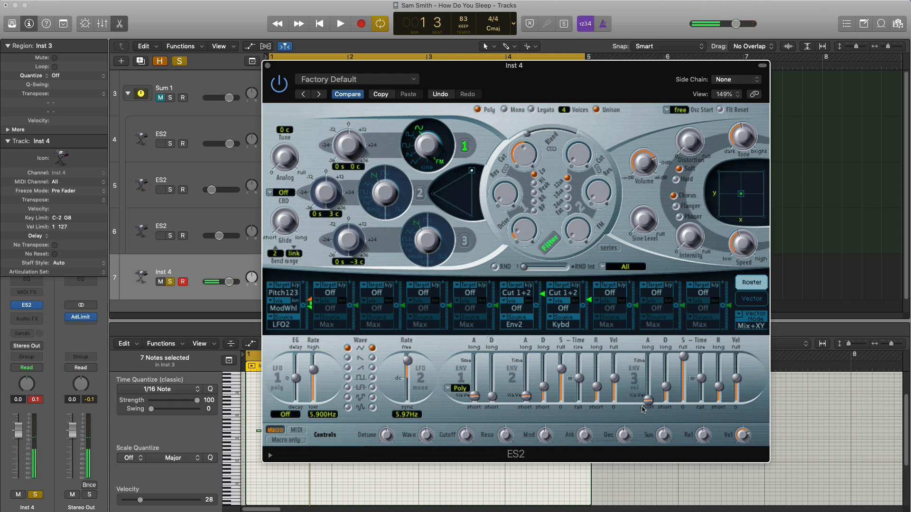
key(space)
mouse_move(648, 403)
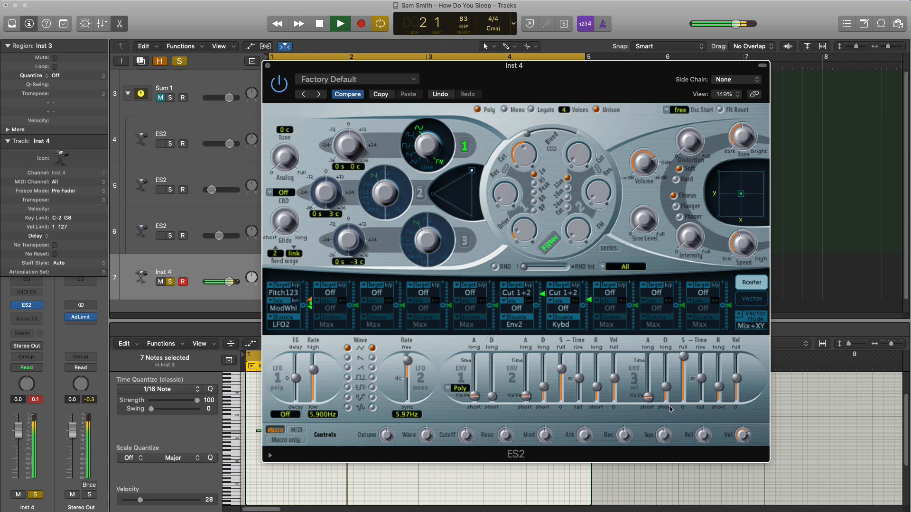
key(space)
Step: Lower the sustain of envelope 3 to a low level above zero, auditioning the region between adjustments
mouse_move(666, 388)
key(space)
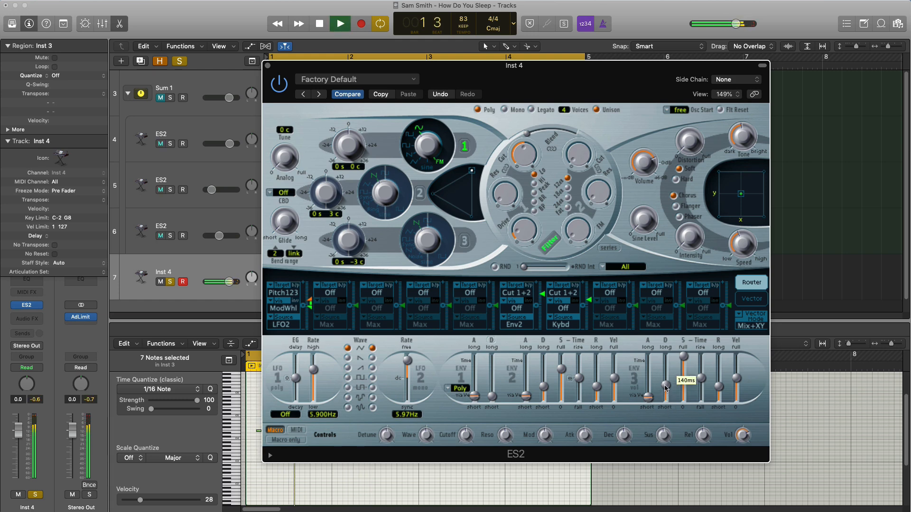
key(space)
drag(682, 356, 689, 456)
key(space)
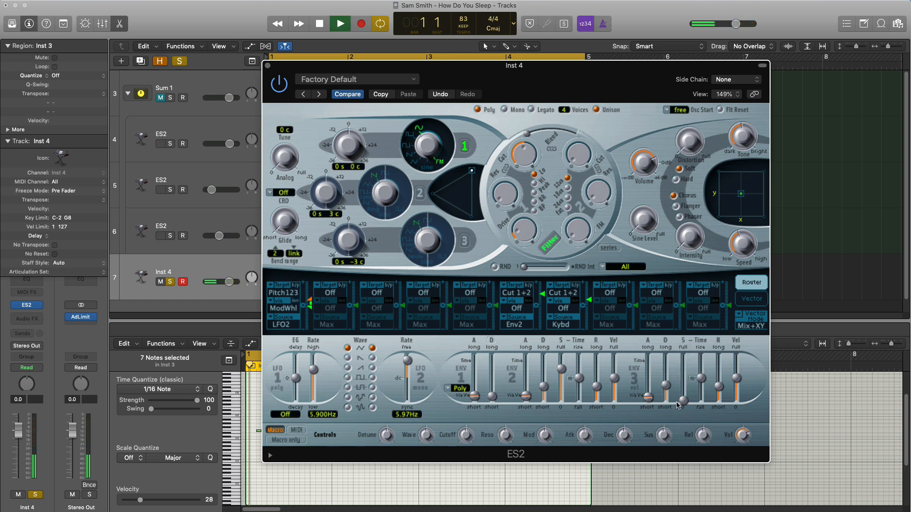
drag(683, 400, 682, 389)
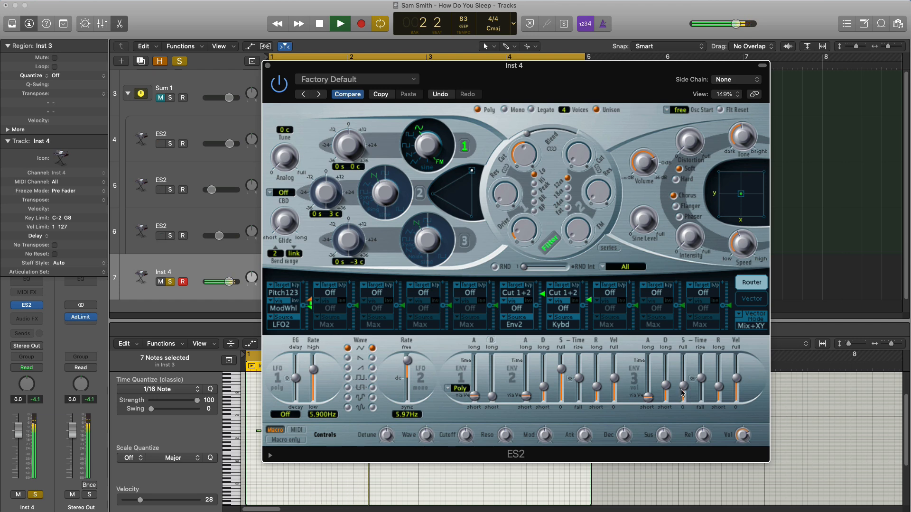
key(space)
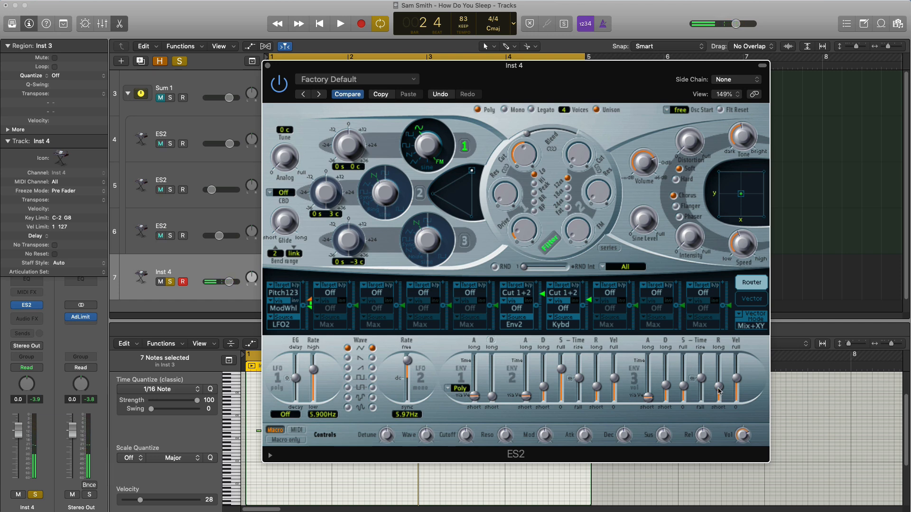
Step: Lengthen the release of envelope 3 slightly while playing the region
key(space)
drag(718, 390, 719, 384)
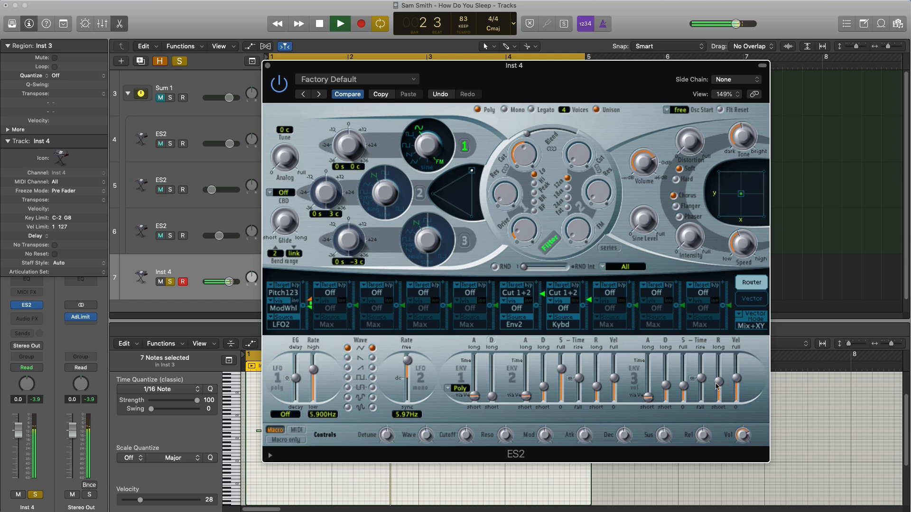
key(space)
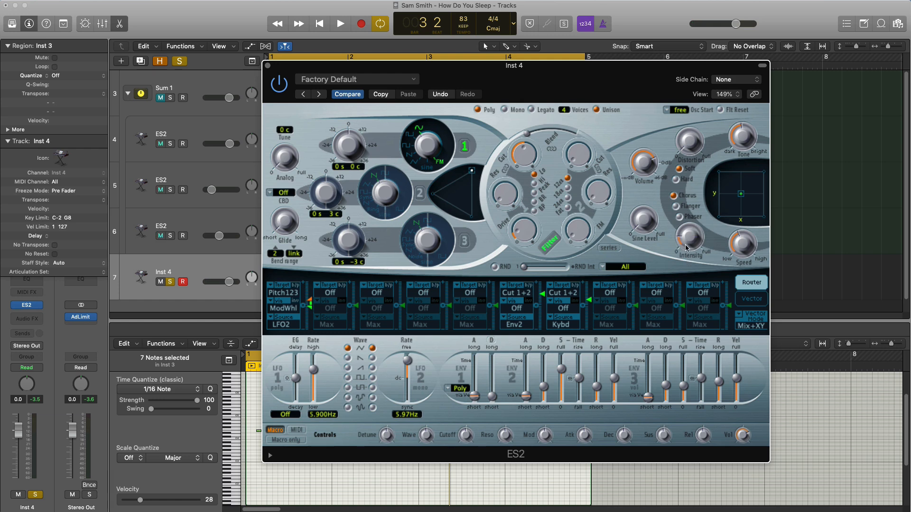
Step: Audition the finished ES2 patch with a little chorus intensity and close the synth window
key(space)
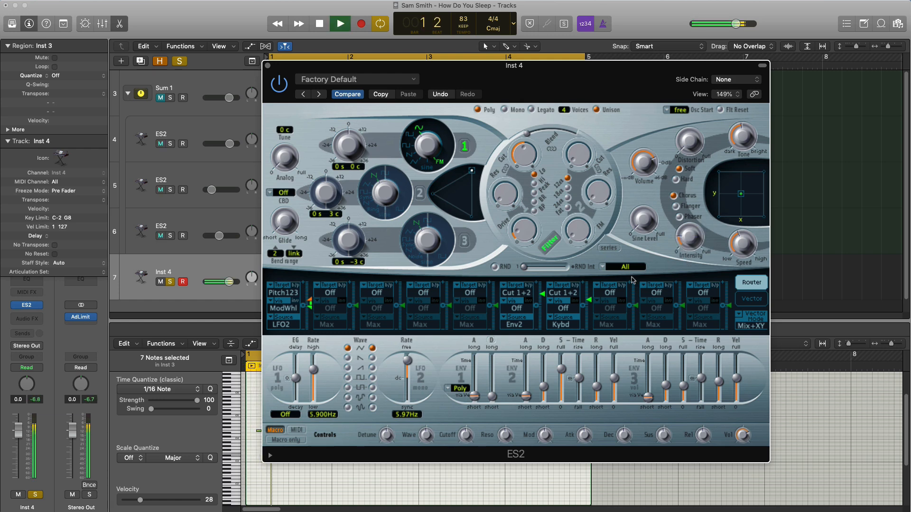
click(267, 66)
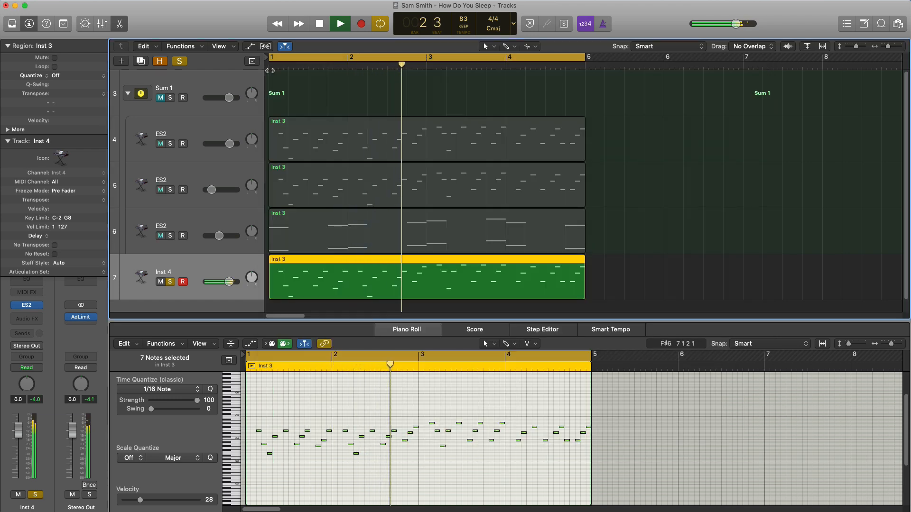
key(space)
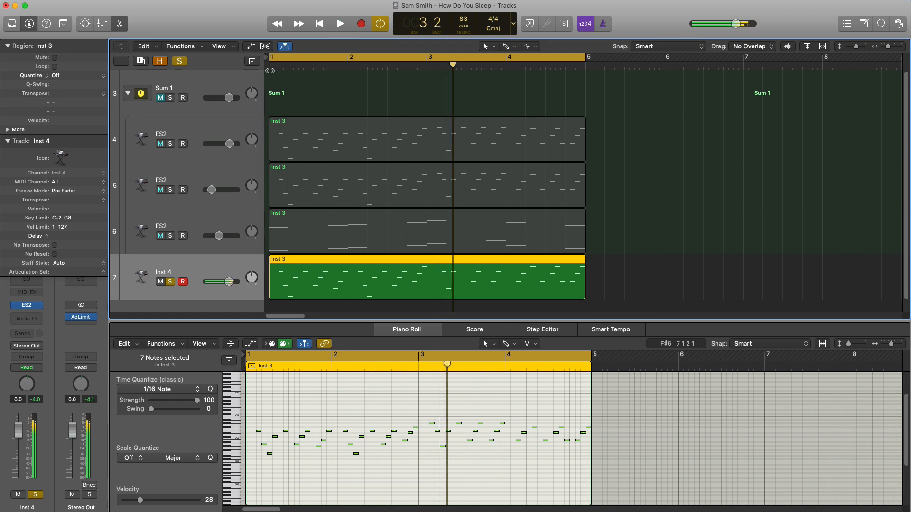
Step: Insert a stereo Bitcrusher on the Inst 4 track, load its 8-Bit Classic preset and audition it
click(27, 319)
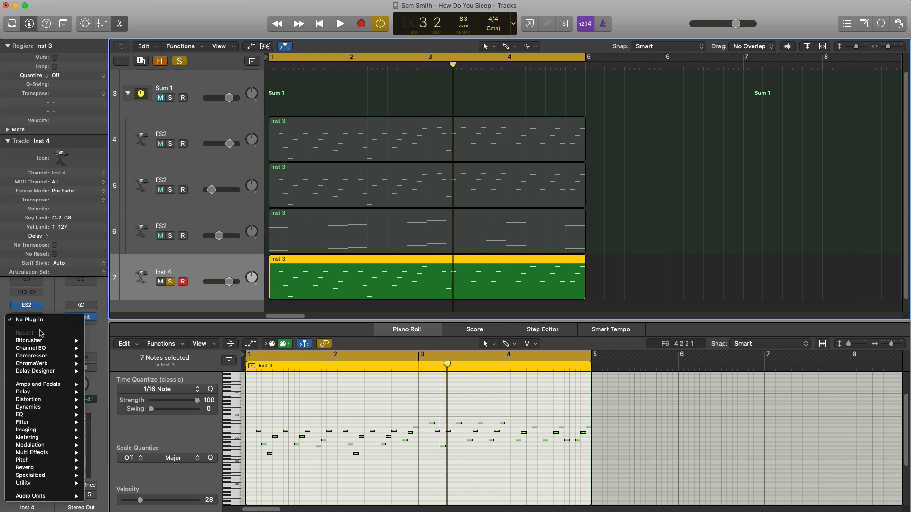
mouse_move(47, 340)
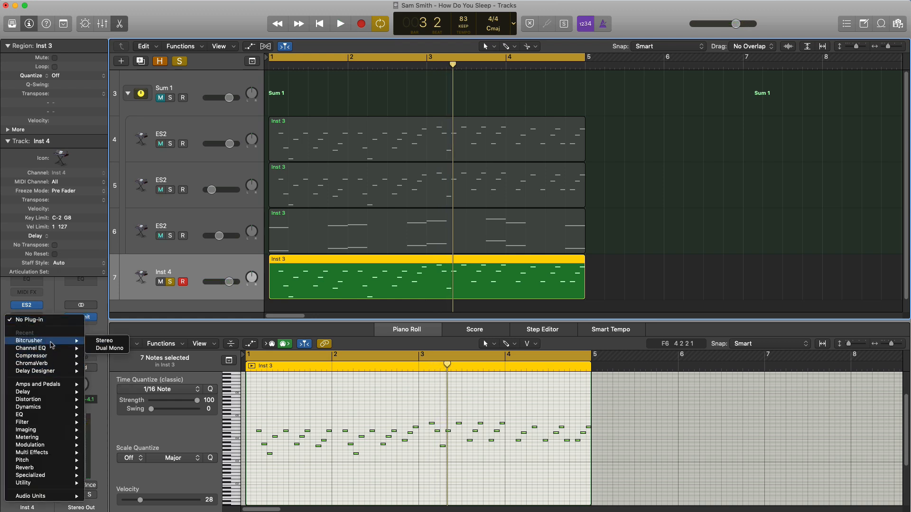
click(103, 341)
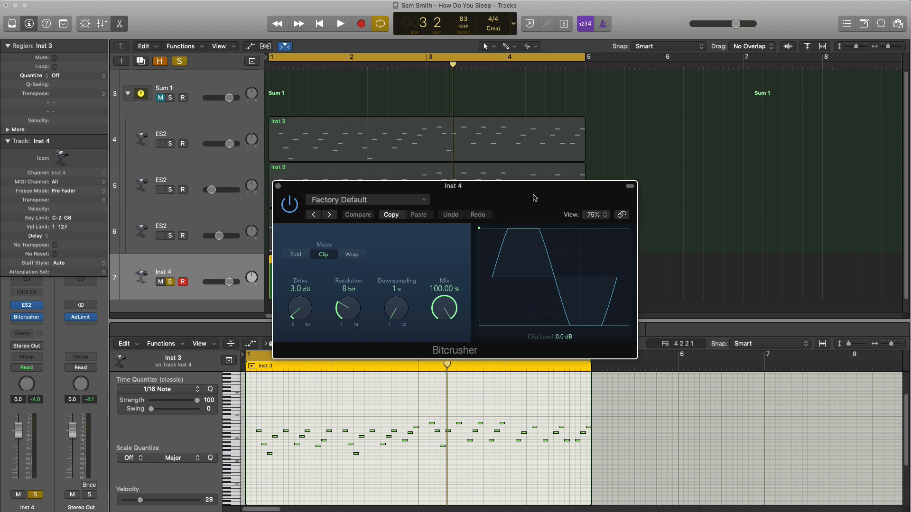
click(314, 200)
click(345, 389)
key(space)
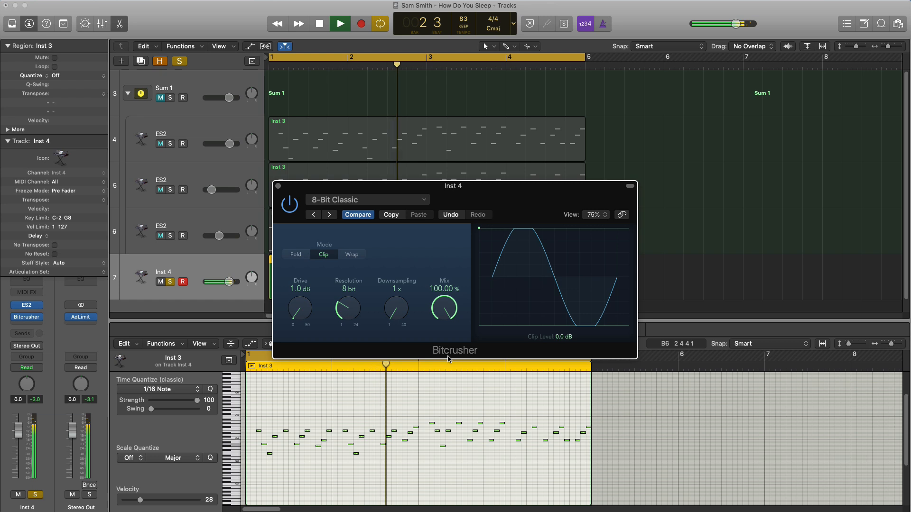
Step: Lower the Bitcrusher mix on Inst 4 to 68.90%, audition the region and close the effect window
key(space)
drag(446, 313, 446, 327)
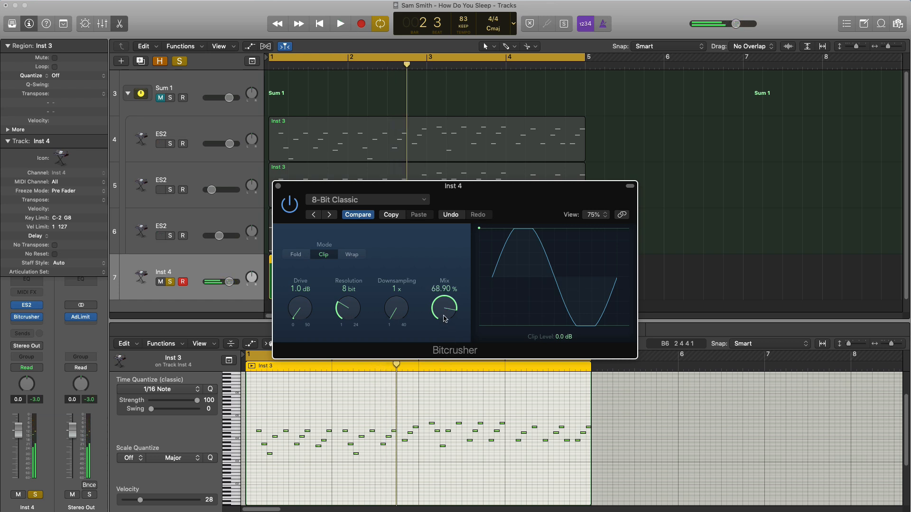
key(space)
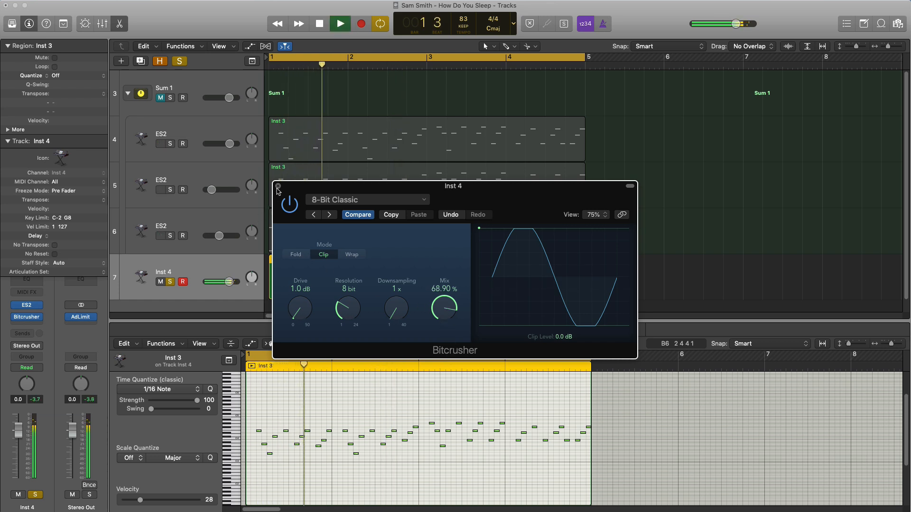
click(278, 186)
key(space)
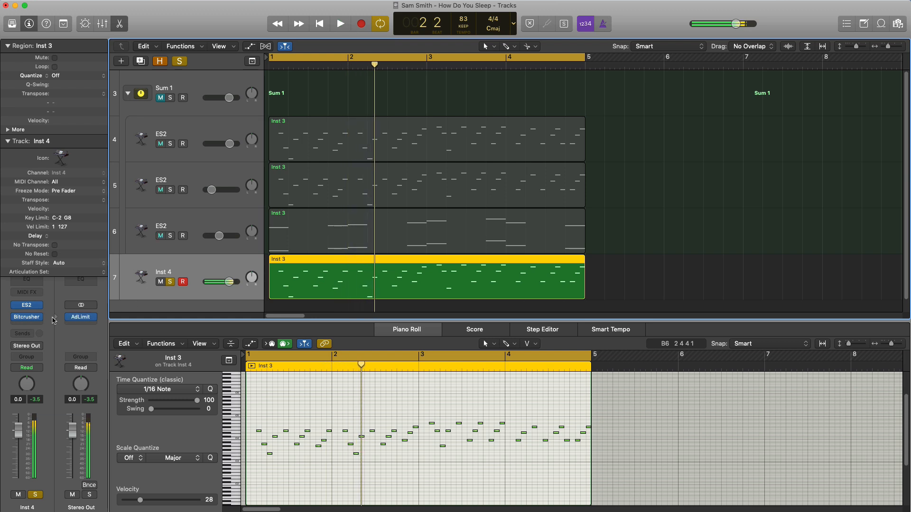
Step: Insert a second stereo Bitcrusher on Inst 4, set its mode to Wrap and audition it
click(26, 327)
mouse_move(57, 344)
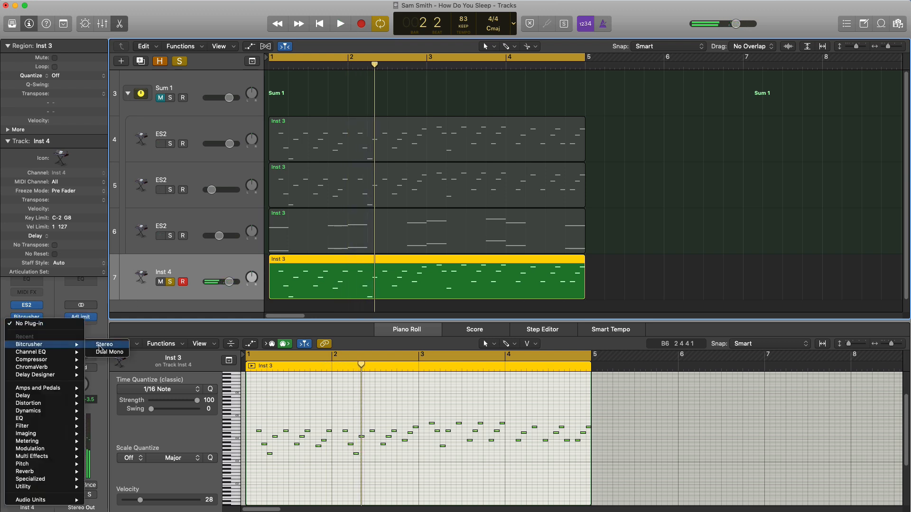
click(99, 346)
drag(240, 45, 526, 210)
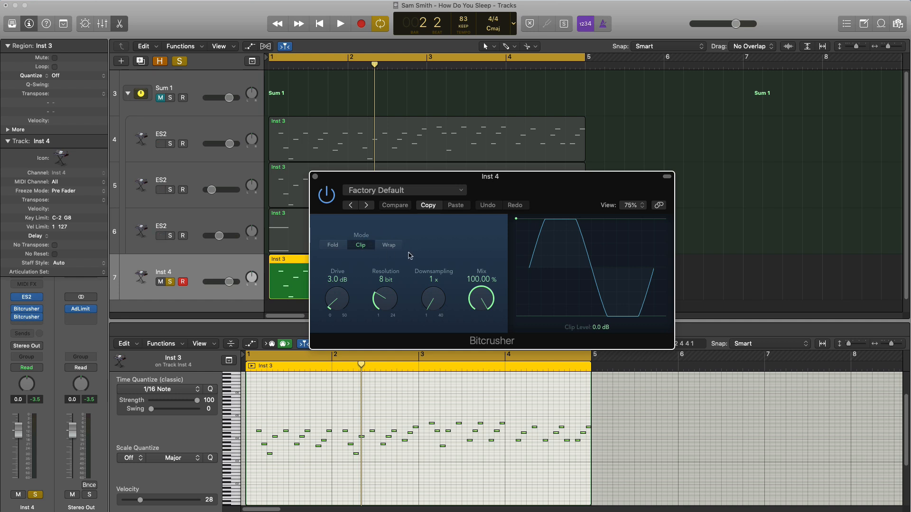
click(388, 247)
key(space)
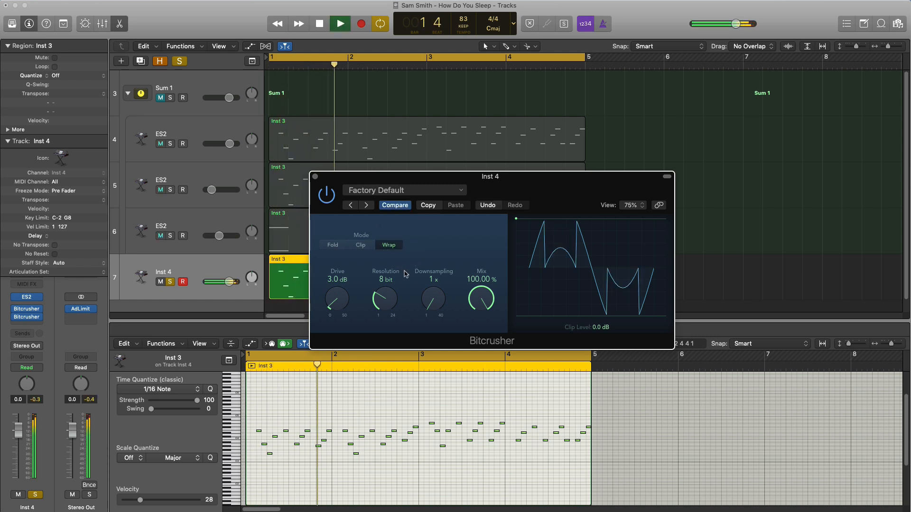
Step: Set the second Bitcrusher's resolution to 16 bit and downsampling to 8x while auditioning the region
key(space)
drag(383, 298, 378, 277)
key(Return)
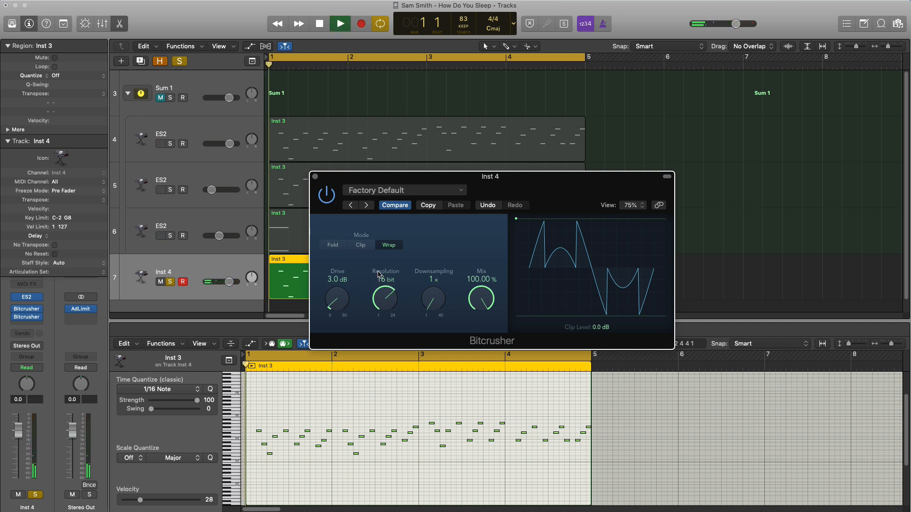
drag(440, 311, 429, 286)
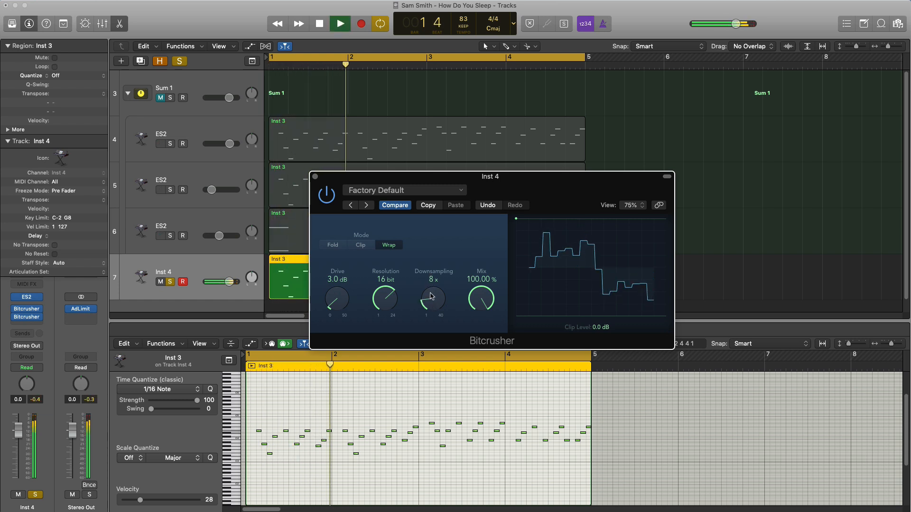
key(space)
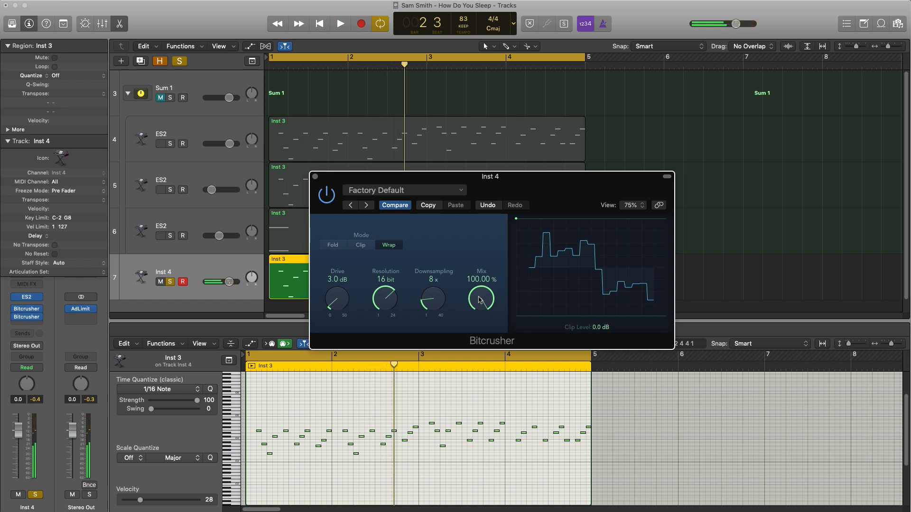
Step: Lower the second Bitcrusher's mix to 10.90% during playback and close its window
key(space)
drag(477, 312, 477, 334)
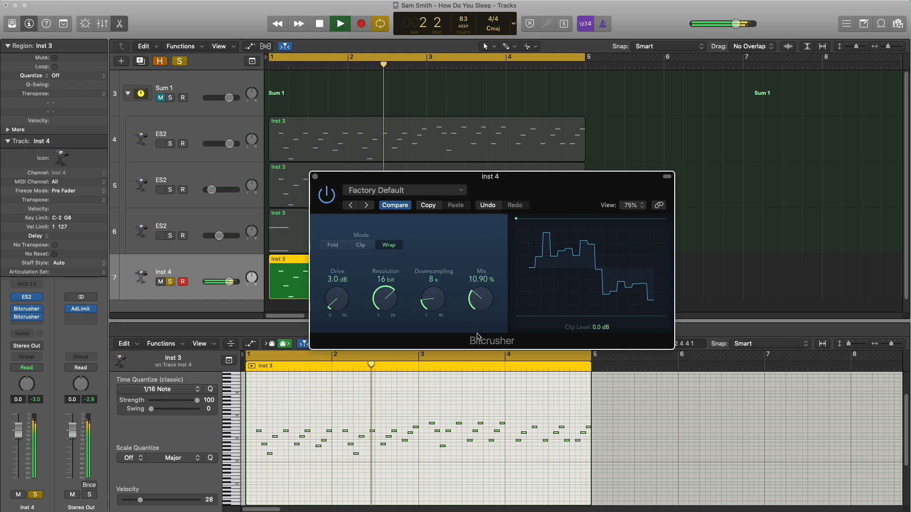
click(316, 177)
key(space)
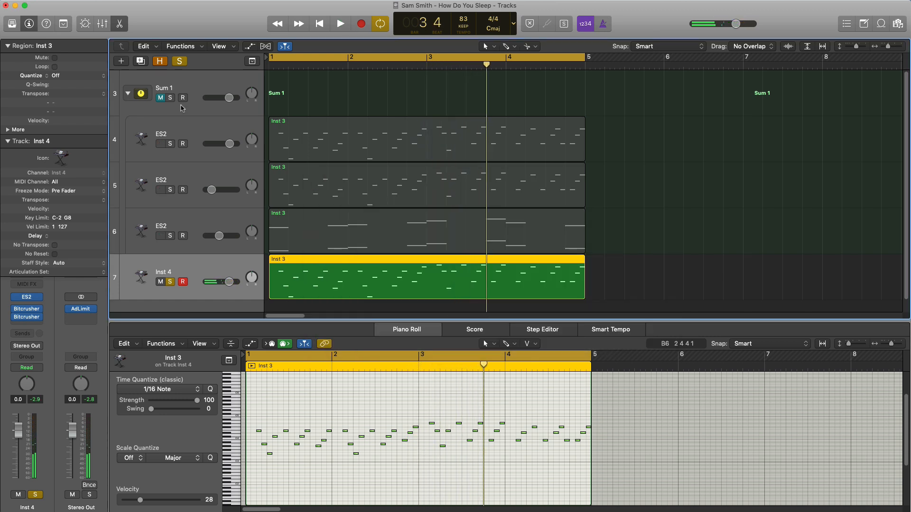
Step: Duplicate the Inst 4 track with its settings and copy the region from ES2 track 5 onto Inst 5
click(141, 62)
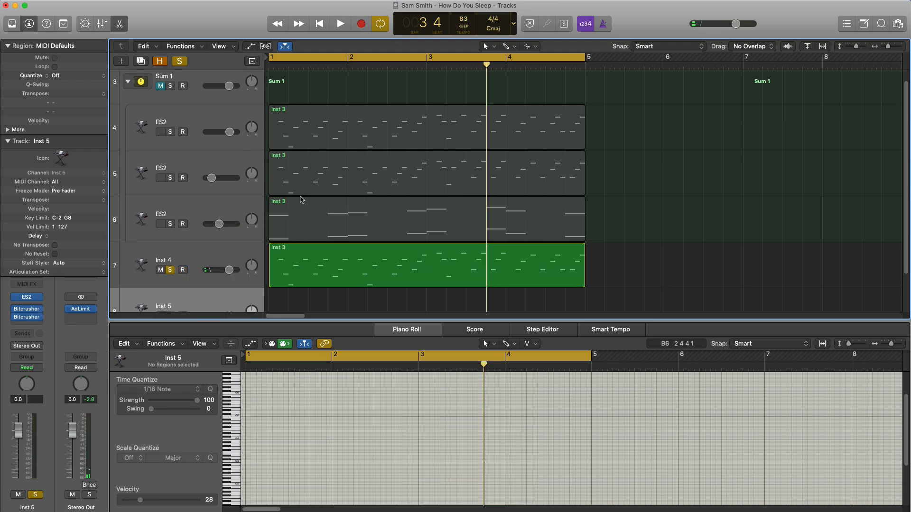
scroll(301, 200, down, 3)
click(339, 147)
drag(338, 147, 338, 286)
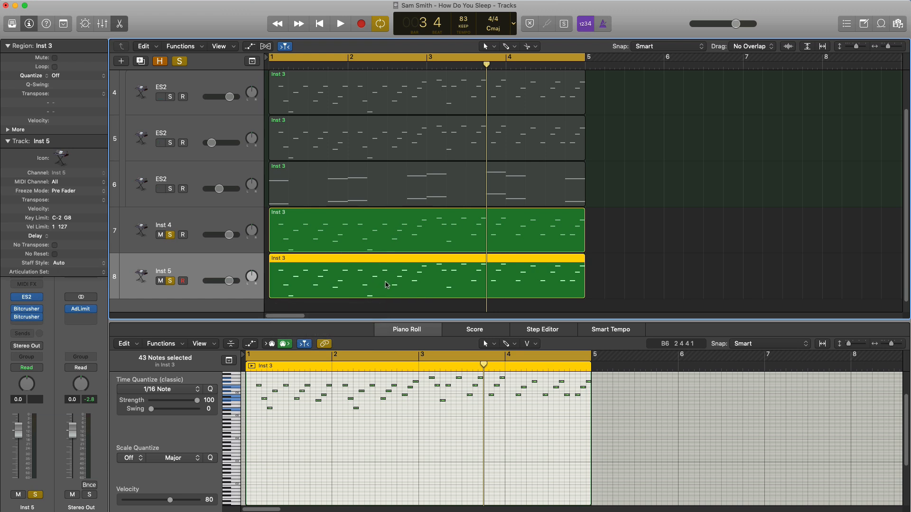
Step: Solo only the Inst 5 track and lower its volume to -15.6 dB while playing the region
click(170, 283)
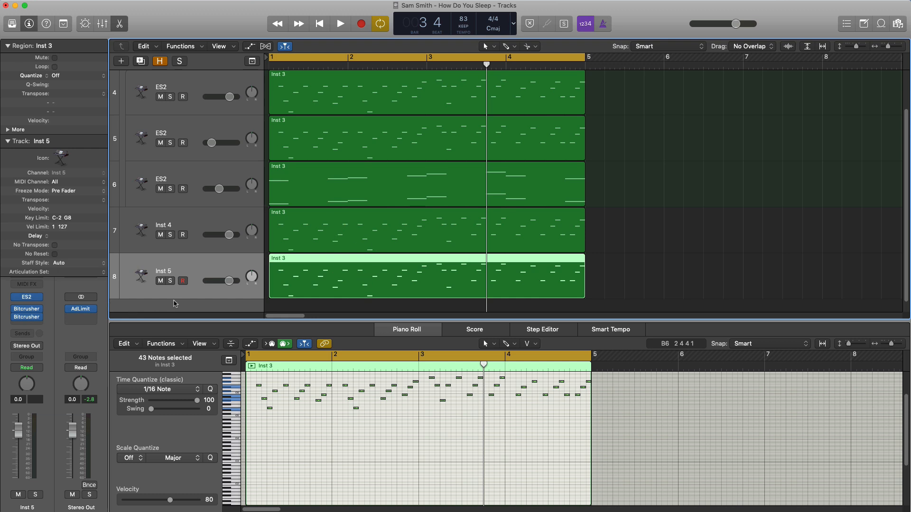
click(170, 281)
key(Return)
key(space)
drag(233, 282, 214, 281)
key(space)
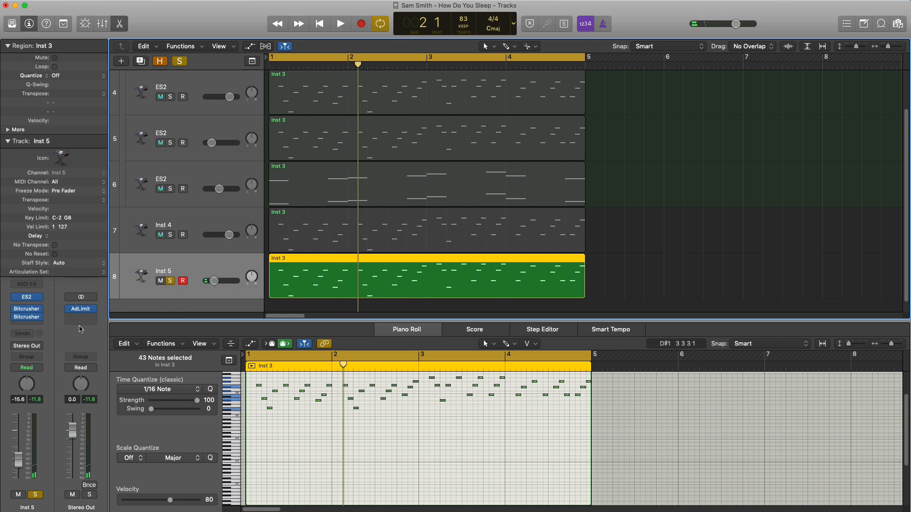
Step: Remove both Bitcrushers from Inst 5 and audition the track without effects
click(40, 310)
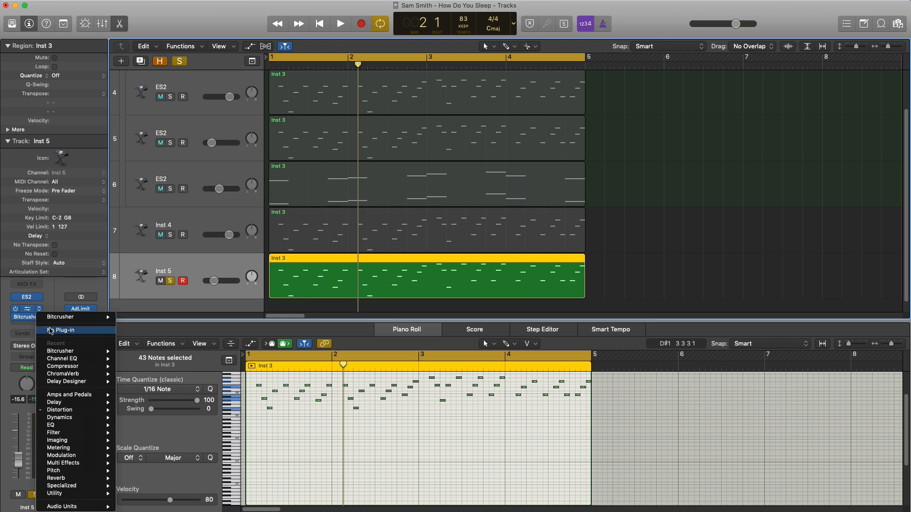
click(46, 321)
click(40, 317)
click(48, 331)
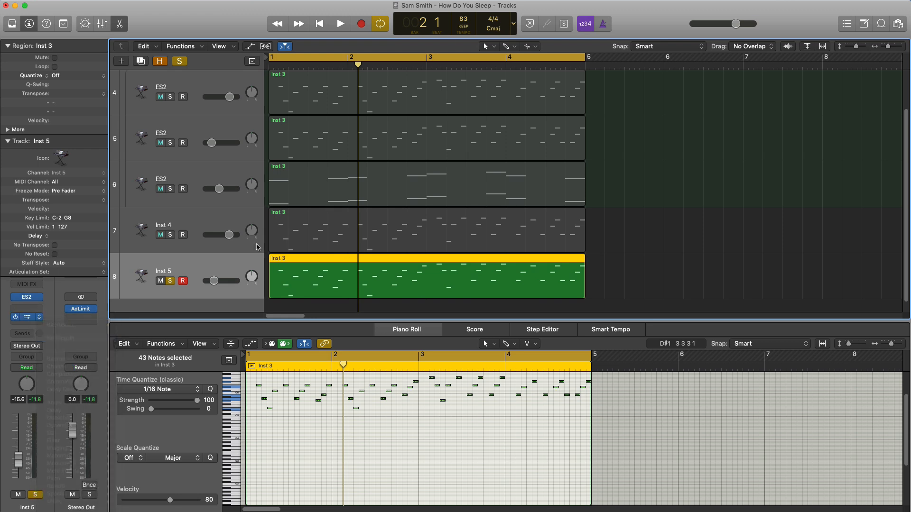
key(space)
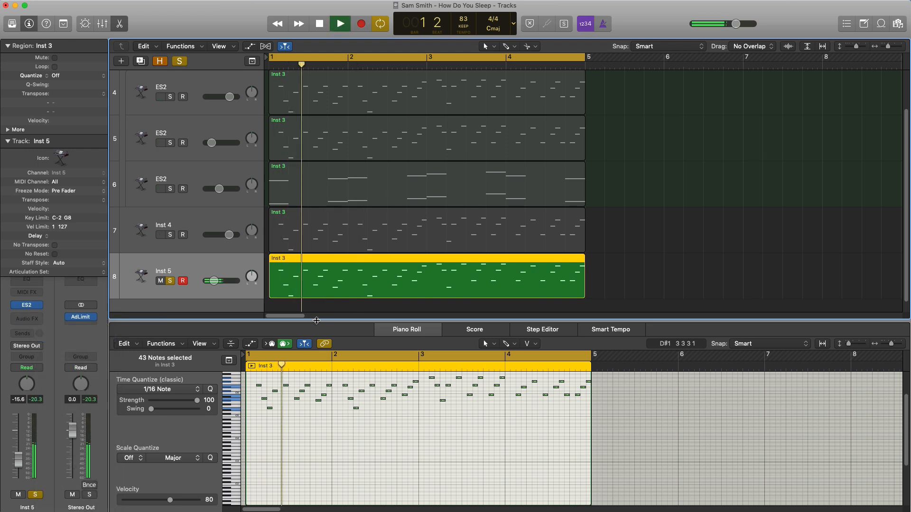
key(space)
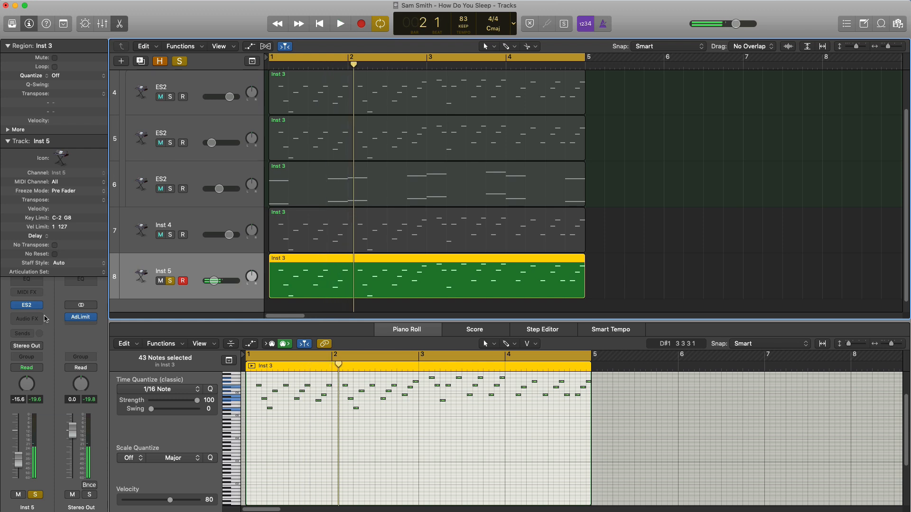
Step: Insert a new stereo Bitcrusher on Inst 5 and set its mode to Wrap during playback
click(39, 318)
click(104, 340)
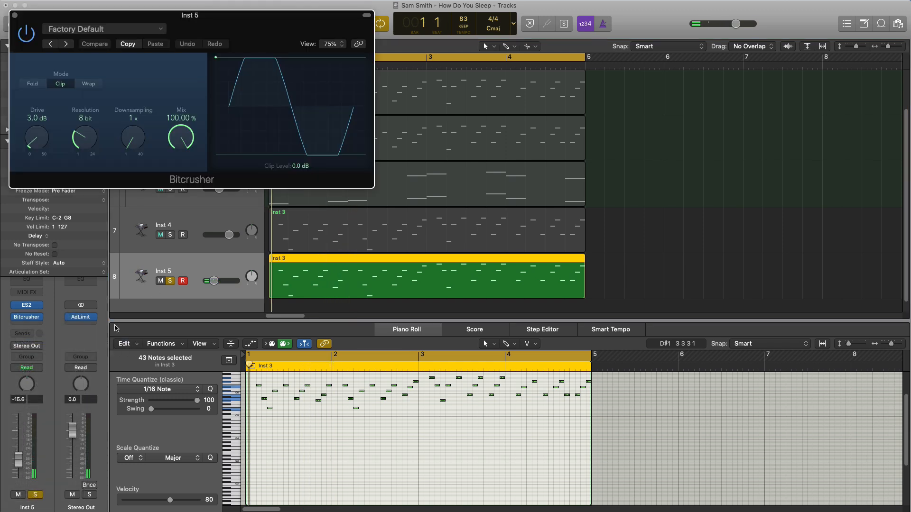
drag(91, 15, 264, 139)
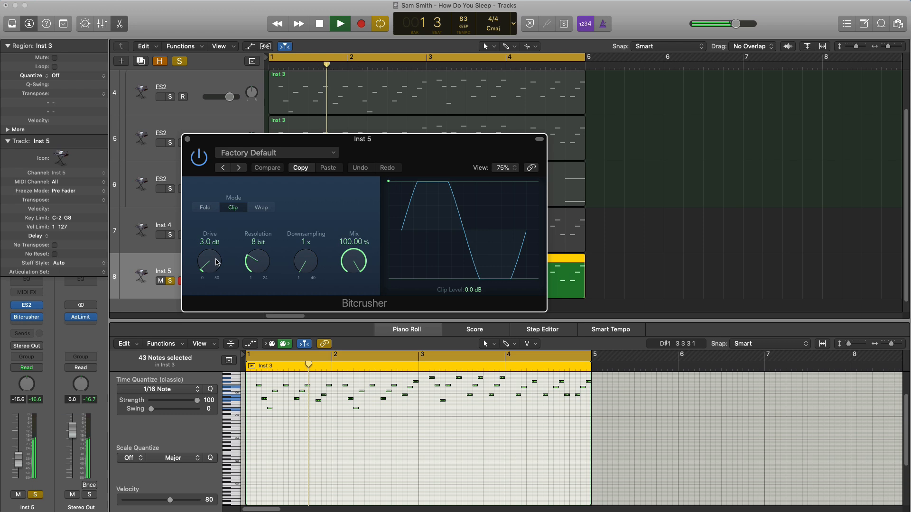
click(261, 208)
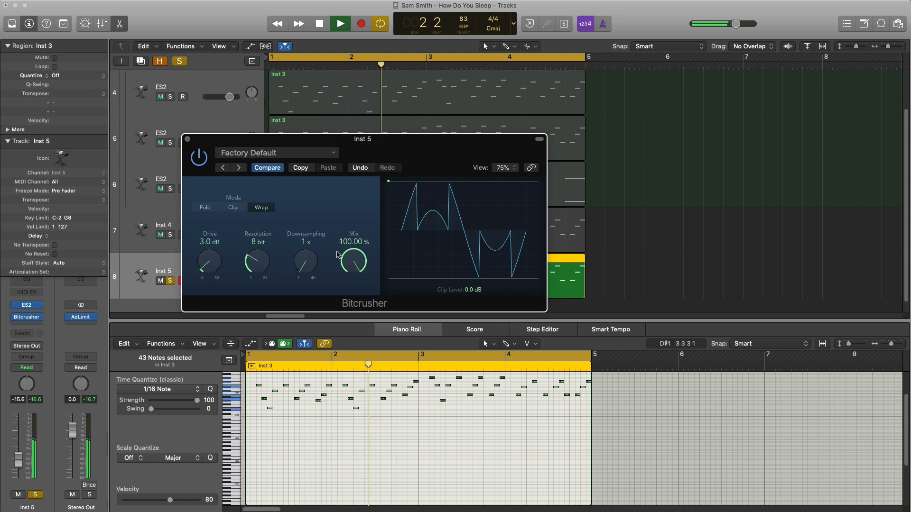
Step: Set the Inst 5 Bitcrusher to 12x downsampling, 16 bit resolution and 10.90% mix, then close its window
drag(300, 259, 295, 223)
mouse_move(257, 258)
mouse_down()
mouse_move(268, 233)
mouse_move(259, 247)
mouse_up()
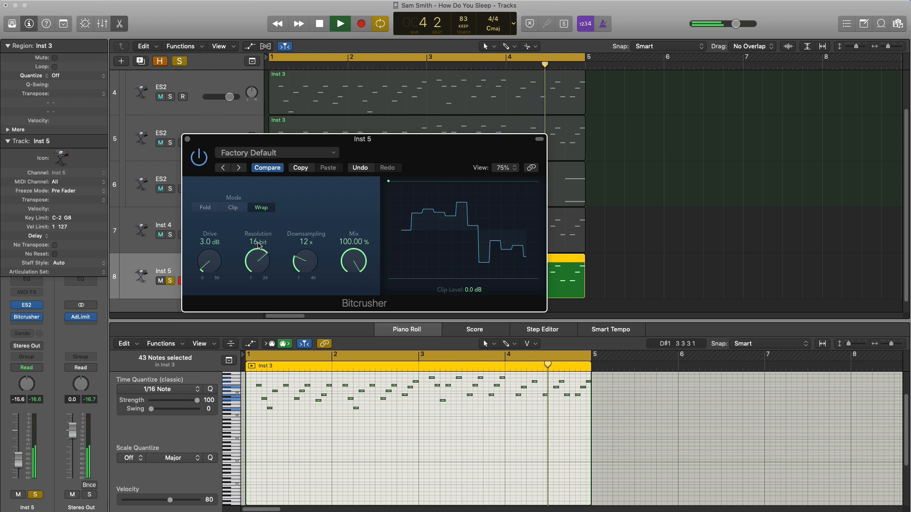
drag(341, 264, 357, 274)
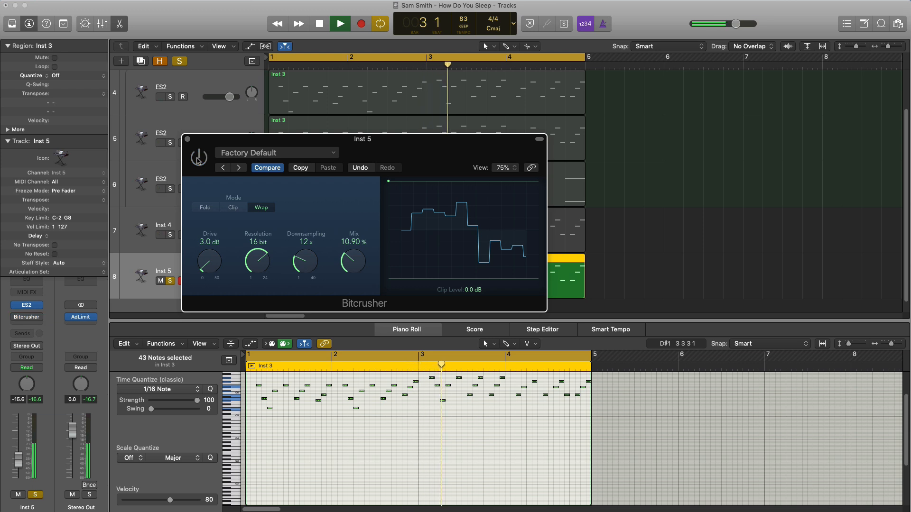
click(187, 139)
key(space)
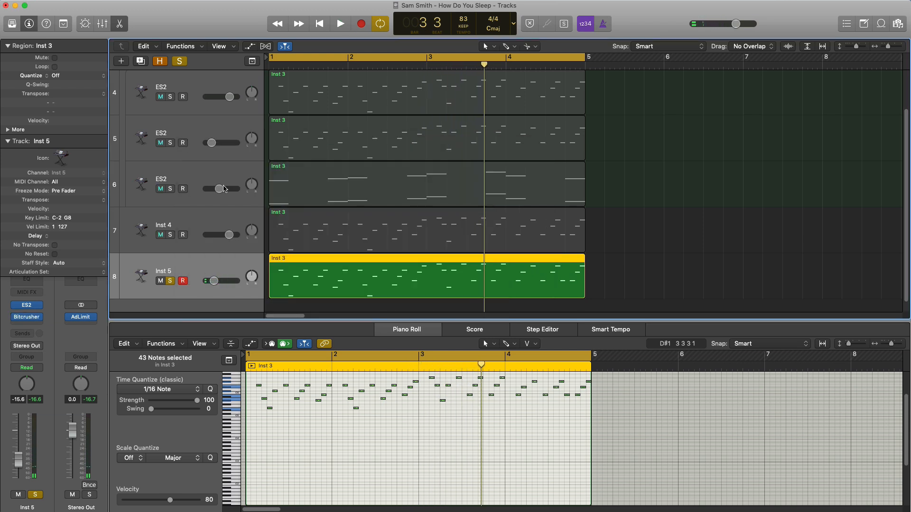
Step: Add a Channel EQ to Inst 5 with a 24 dB/Oct high cut at 7000 Hz and close it
click(27, 279)
key(space)
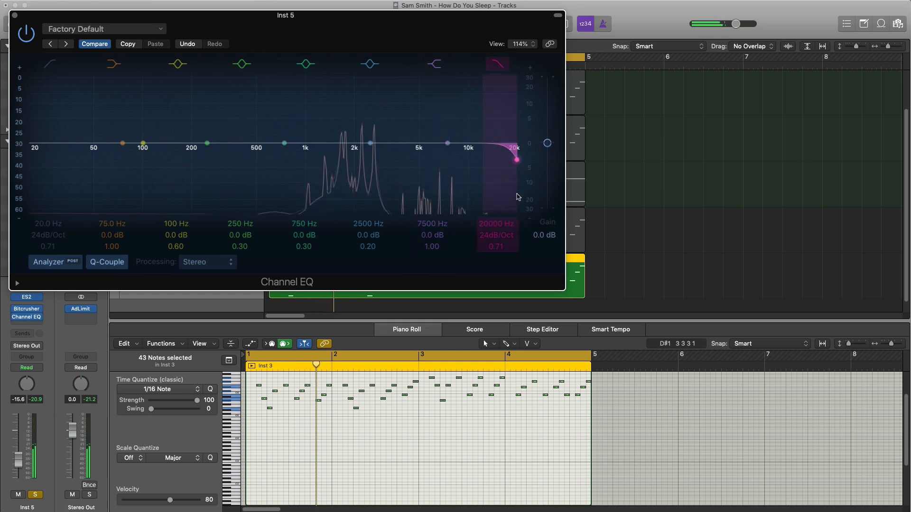
mouse_move(499, 223)
mouse_down()
mouse_move(499, 251)
mouse_move(496, 236)
mouse_up()
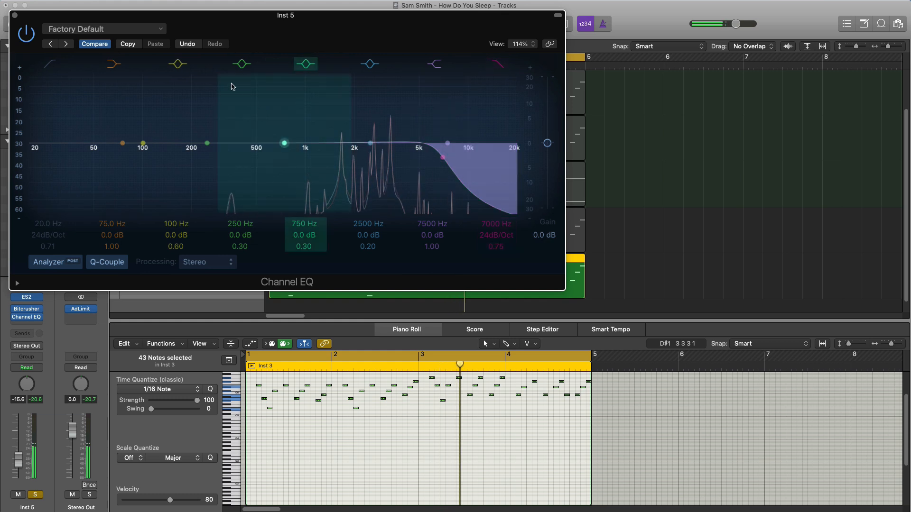
click(15, 15)
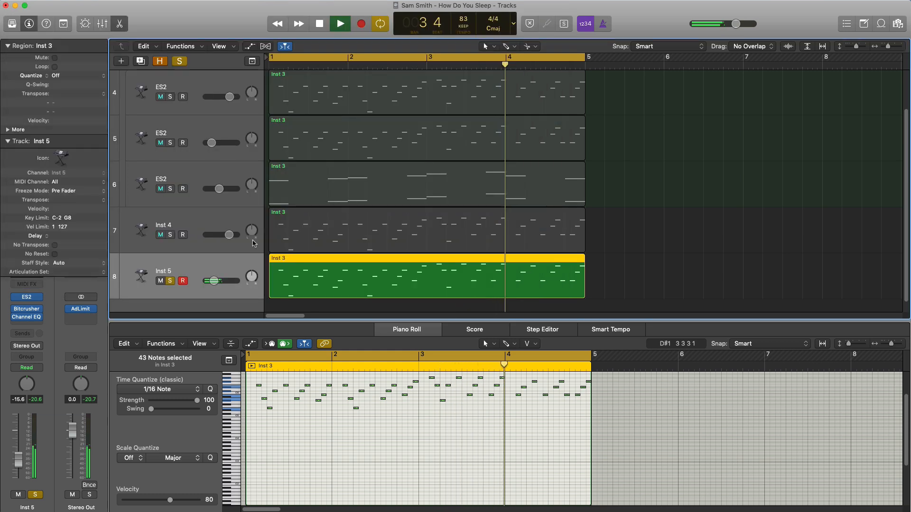
Step: Solo Inst 4 together with Inst 5 and audition the two layers
click(170, 235)
key(space)
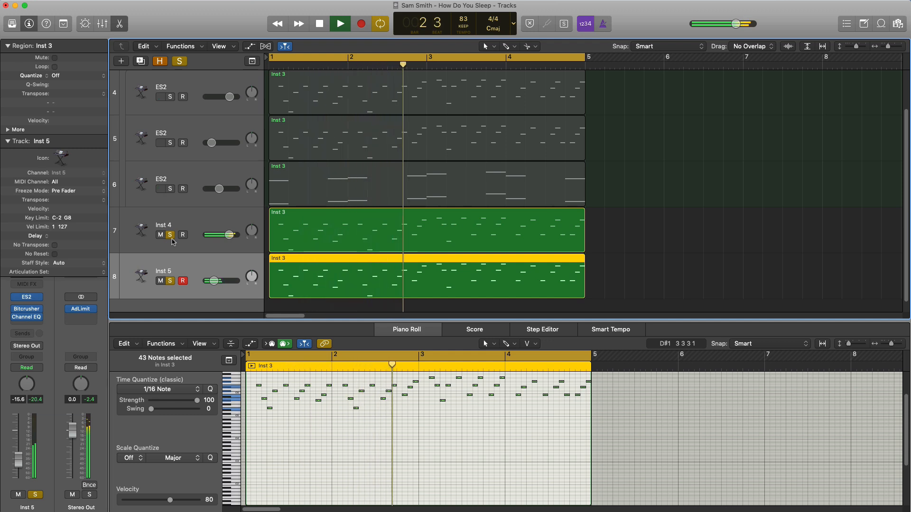
key(space)
Step: Duplicate the Inst 5 track and copy the long-note region from ES2 track 6 onto Inst 6
click(140, 61)
drag(375, 133, 370, 277)
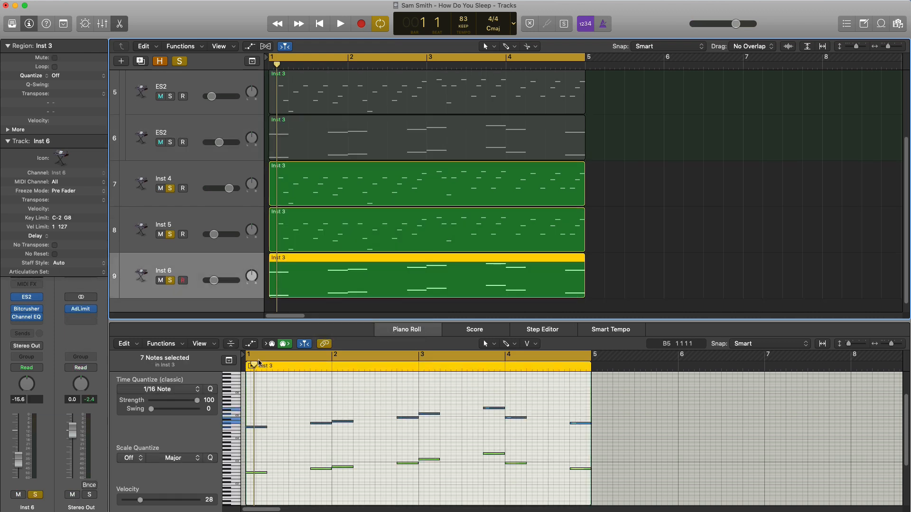
key(space)
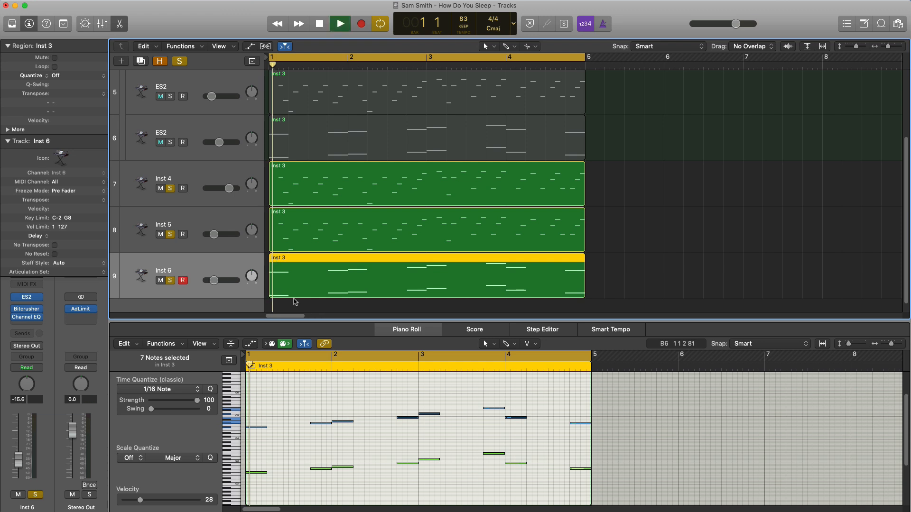
Step: Solo only the Inst 6 track and raise its volume to -8.4 dB during playback
alt+click(171, 280)
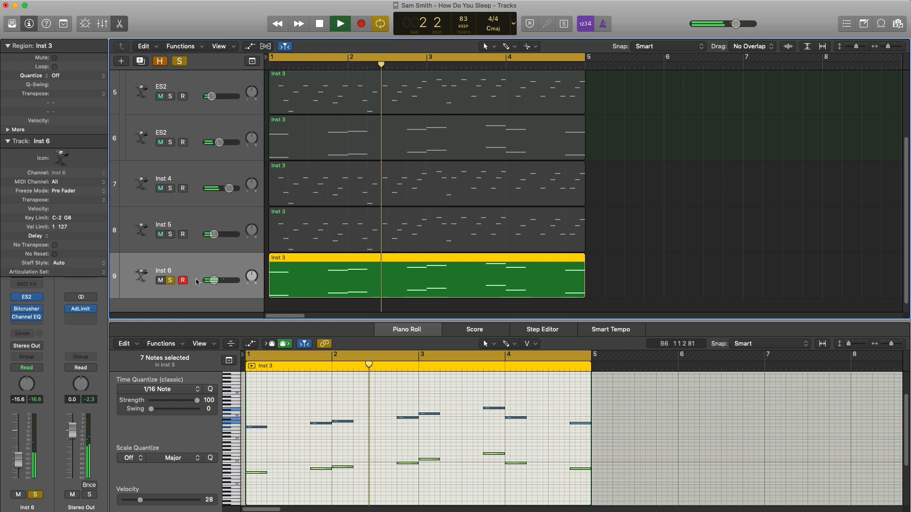
drag(214, 280, 218, 280)
key(space)
Step: Remove the Bitcrusher and the Channel EQ from Inst 6 and audition the track without effects
click(39, 311)
key(Escape)
click(40, 321)
click(59, 340)
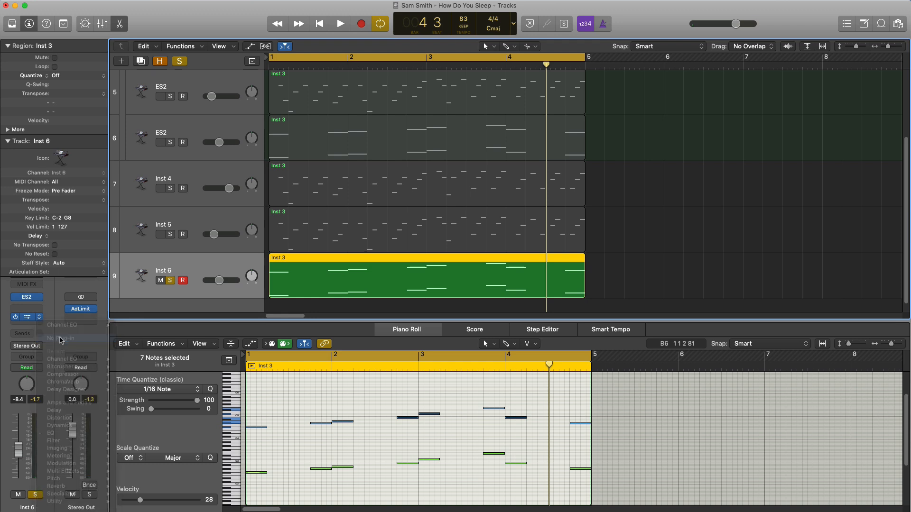
key(space)
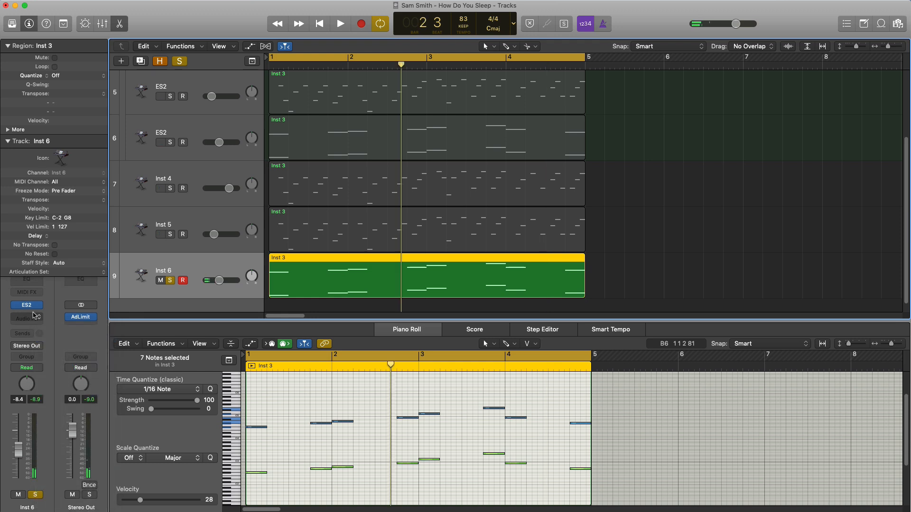
Step: Add a Channel EQ to Inst 6, pull its high-cut filter down to 1020 Hz and adjust the filter's slope
click(35, 284)
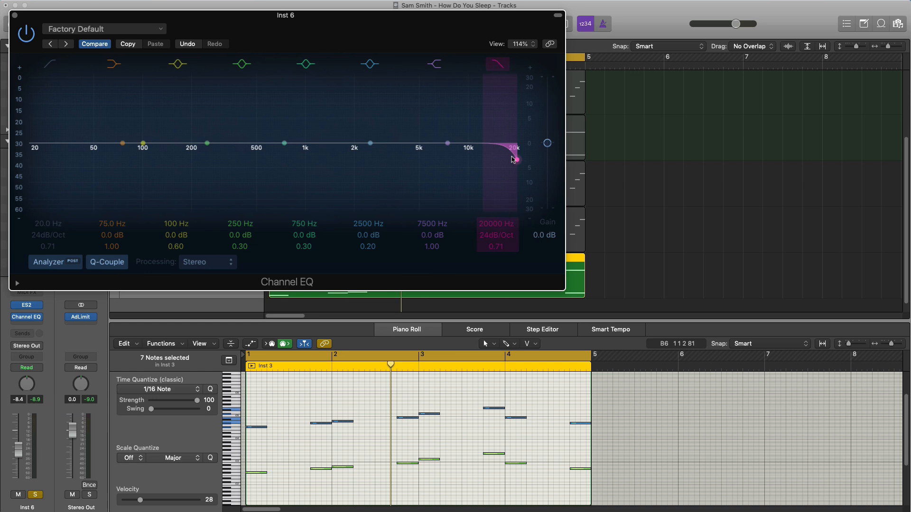
drag(513, 159, 288, 129)
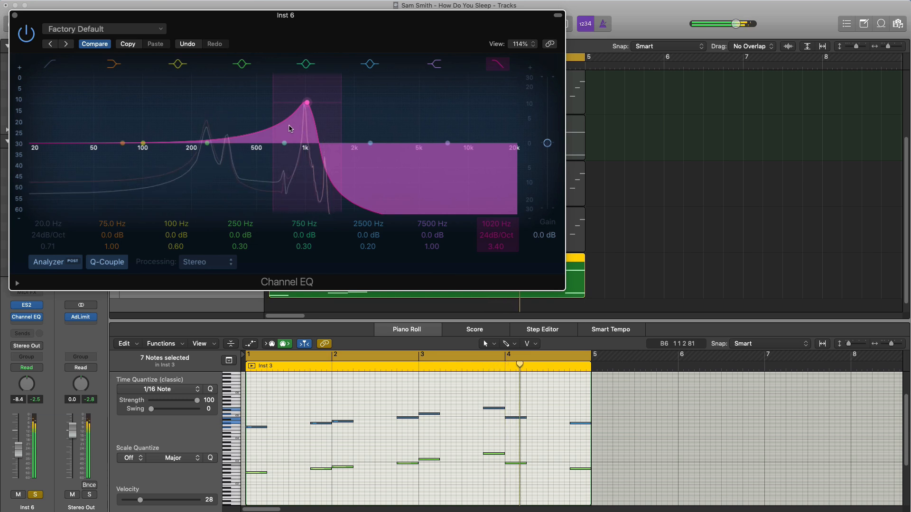
drag(496, 234, 496, 257)
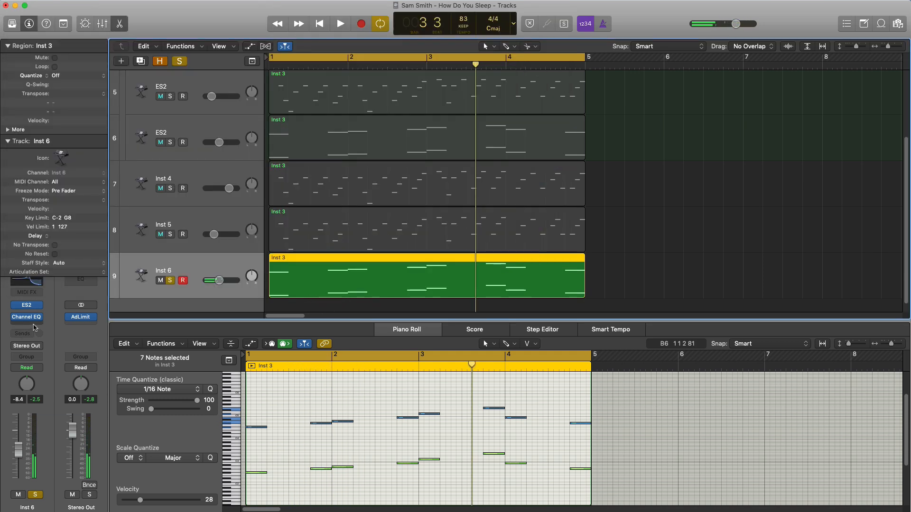
Step: Insert a Bitcrusher after the Channel EQ on Inst 6, load the 16 Bit 10 X preset and audition it
click(34, 325)
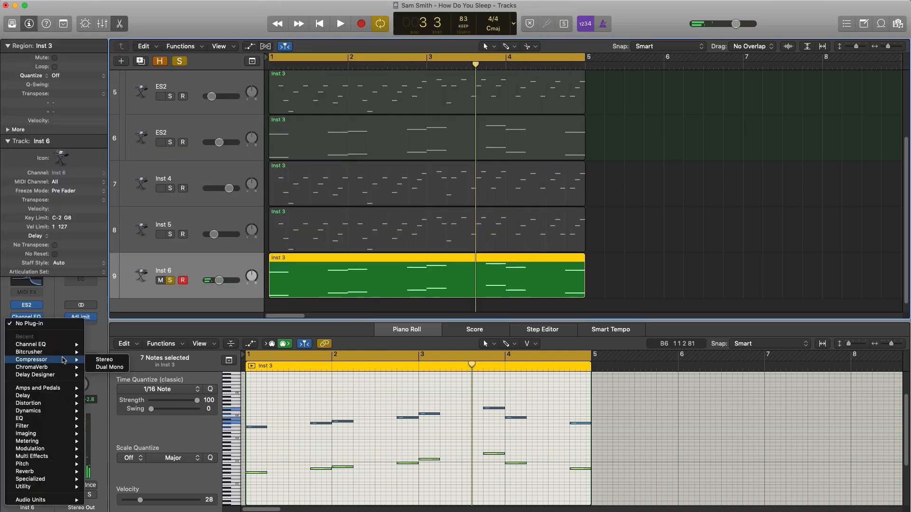
click(102, 352)
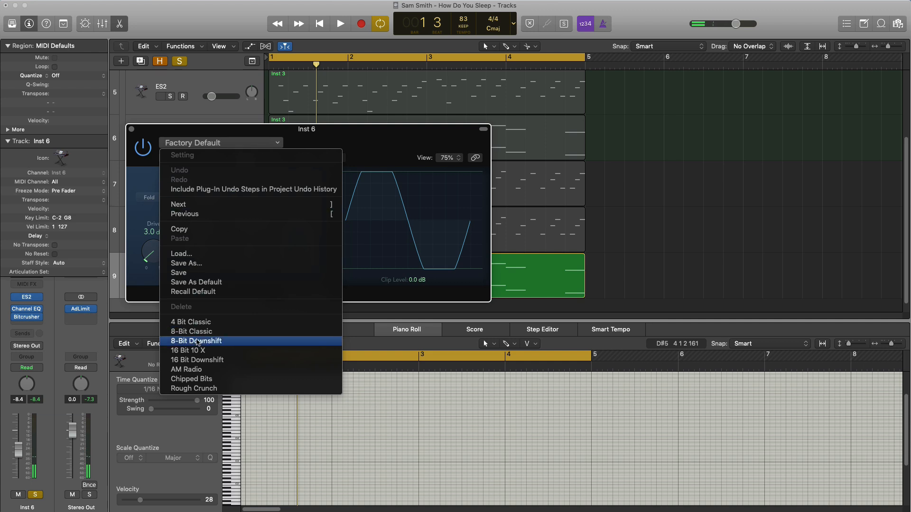
click(198, 350)
key(space)
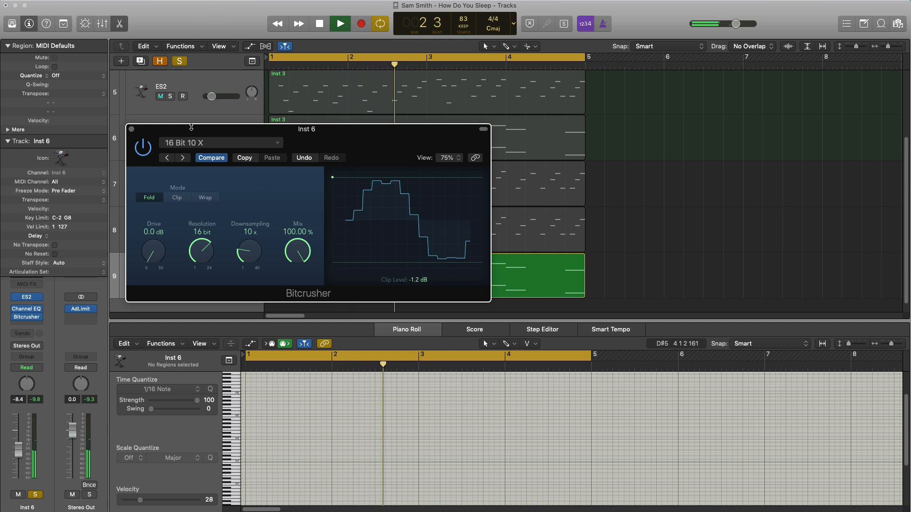
click(131, 130)
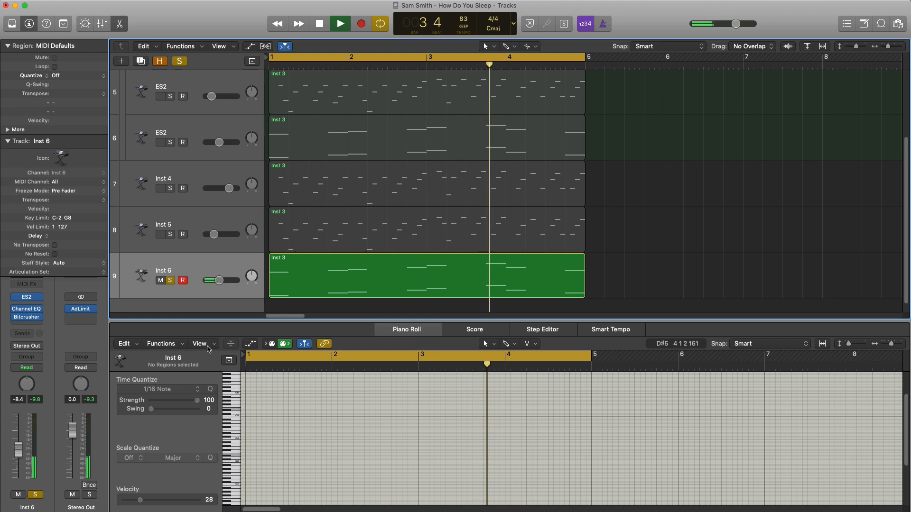
key(space)
Step: Add a second Channel EQ after the Bitcrusher with a 124 Hz low cut and a 1520 Hz, 6 dB/Oct high cut
click(26, 326)
mouse_move(32, 354)
click(104, 352)
click(50, 64)
key(space)
drag(48, 224, 45, 245)
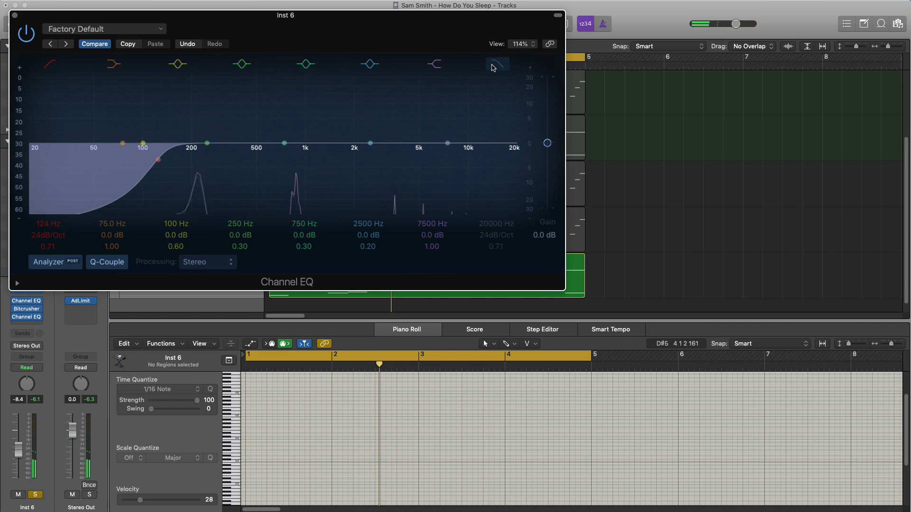
key(space)
drag(496, 231, 497, 257)
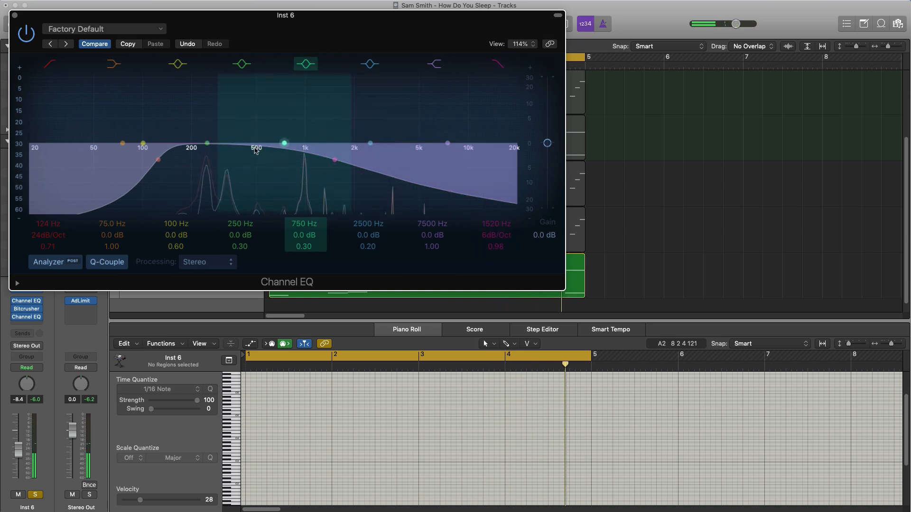
key(super+w)
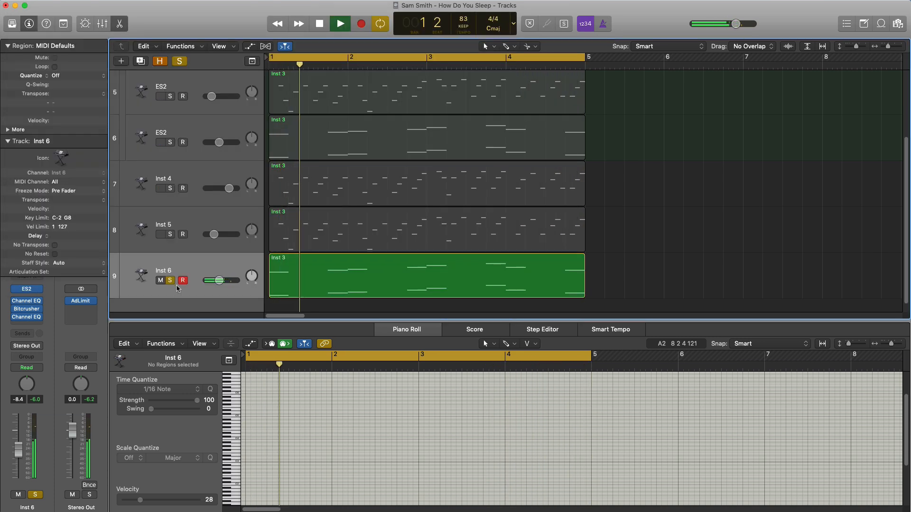
Step: Unsolo Inst 6 to hear the layers together and collapse the Sum 1 track stack
click(170, 281)
key(super+Up)
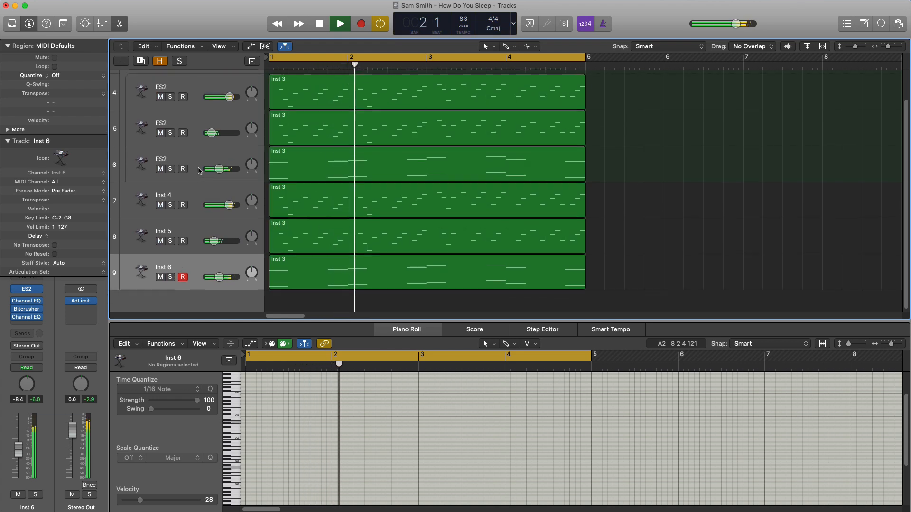
key(super+Up)
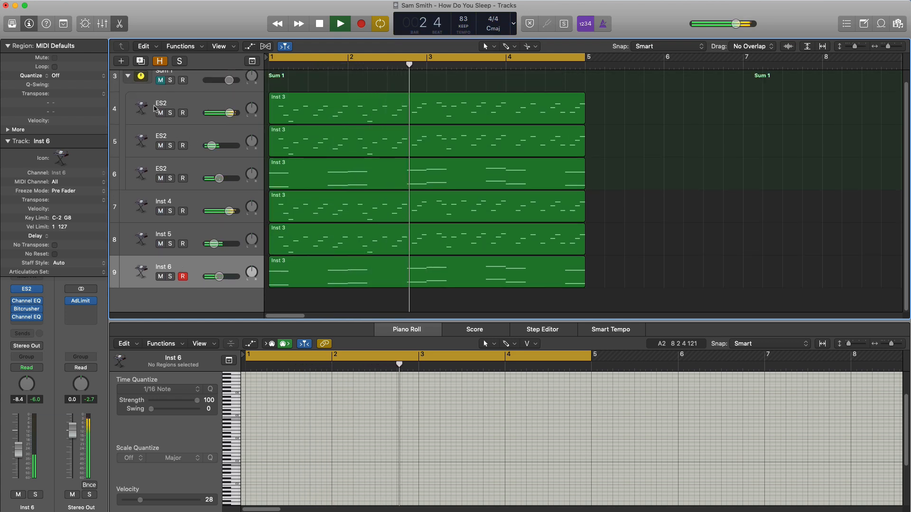
click(128, 76)
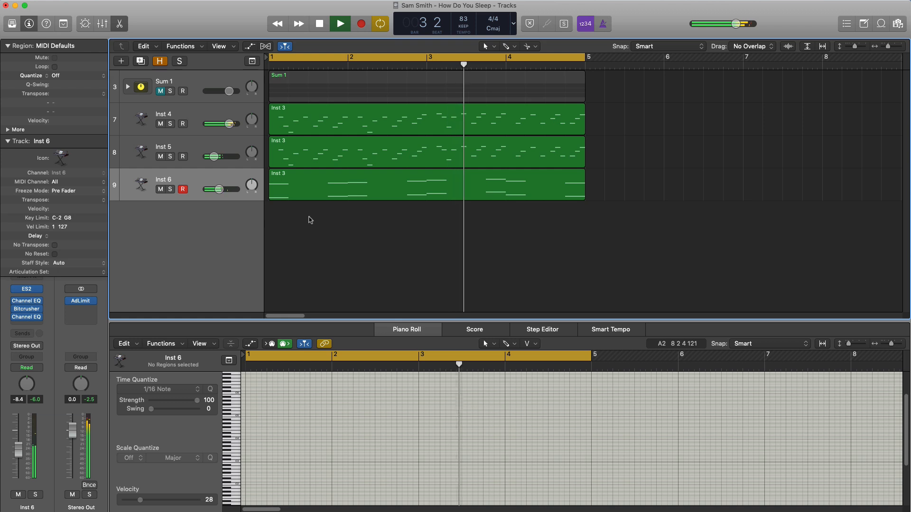
key(super+Down)
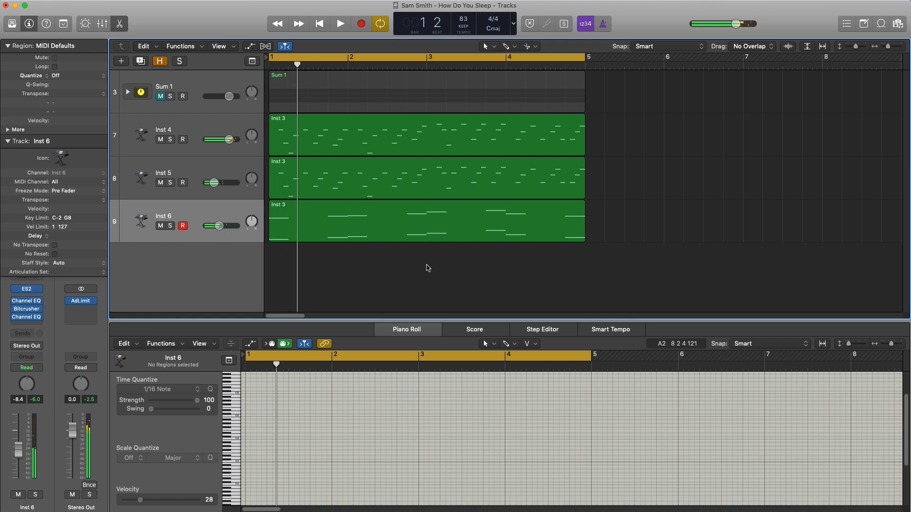
Step: Group the Inst 4, Inst 5 and Inst 6 tracks into a new summing track stack
click(229, 212)
shift+click(198, 176)
shift+click(199, 133)
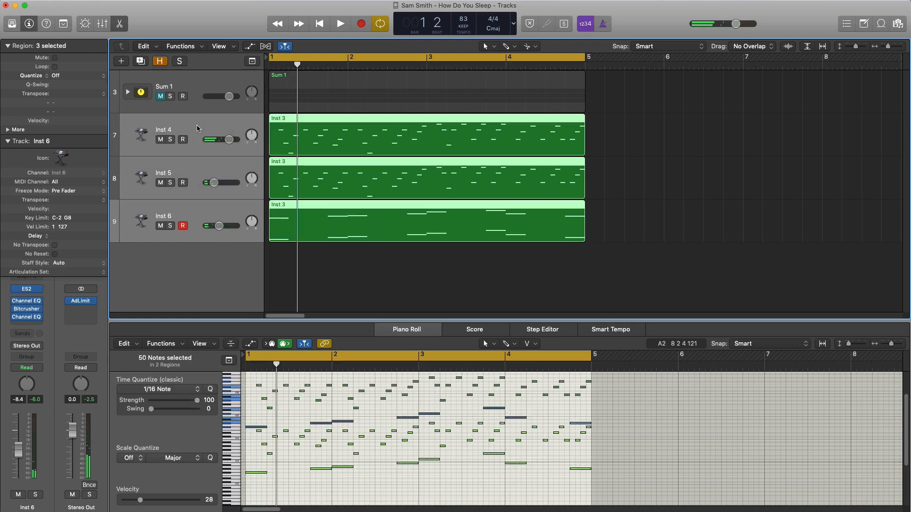
right_click(198, 127)
mouse_move(211, 129)
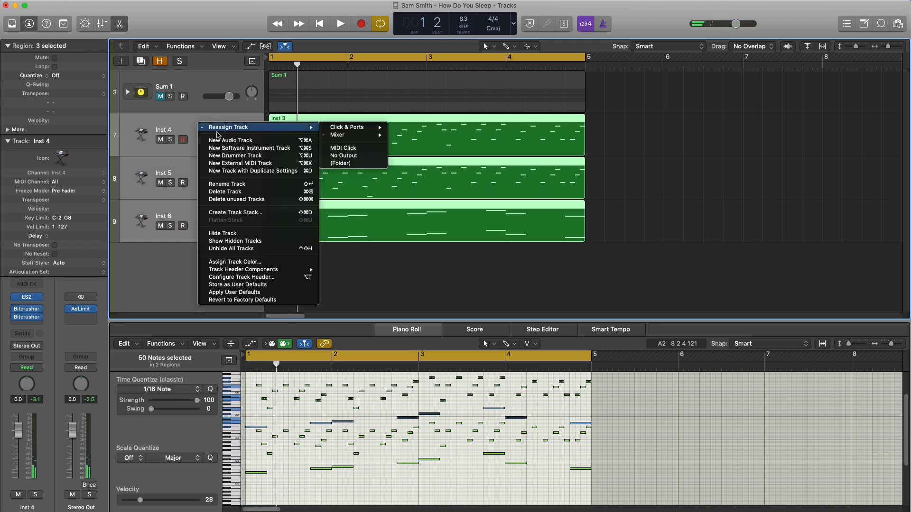
click(248, 214)
key(Return)
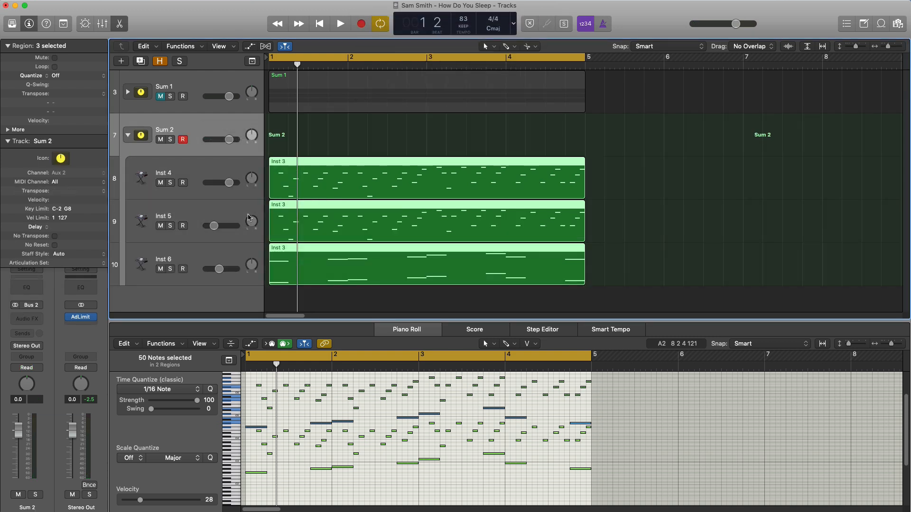
Step: Insert a Delay Designer on the Sum 2 stack and move its window clear of the channel strip
click(27, 319)
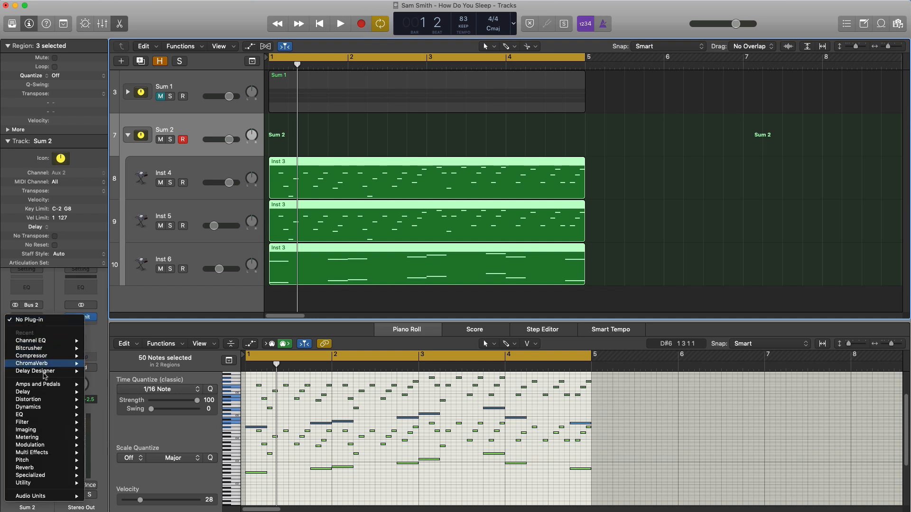
mouse_move(50, 394)
mouse_move(123, 392)
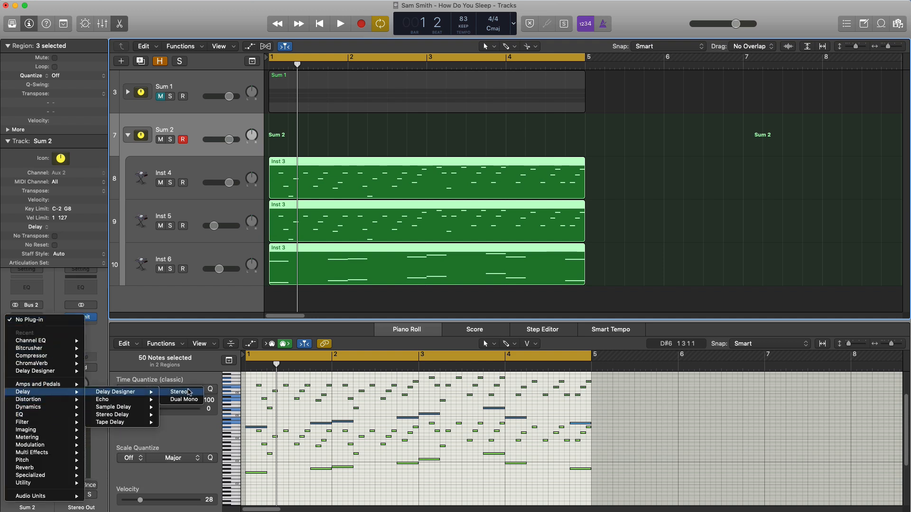
click(182, 400)
drag(224, 29, 402, 96)
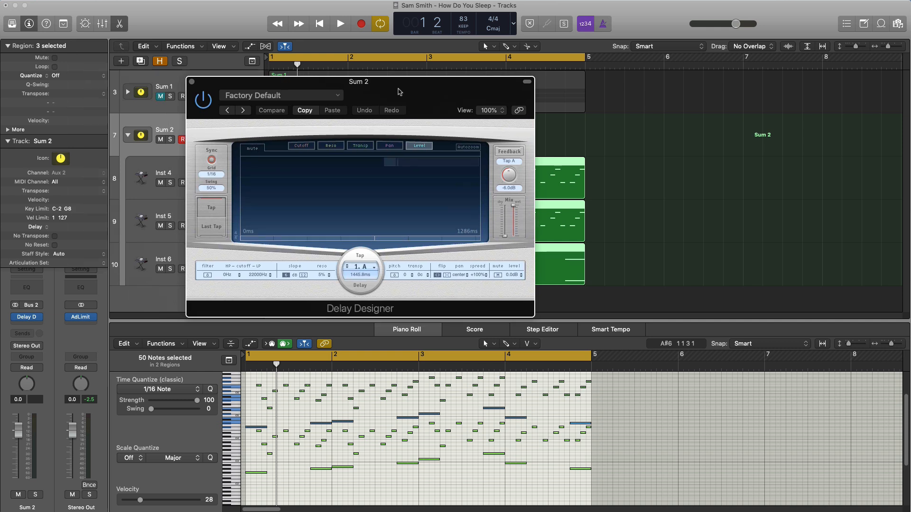
Step: Raise the Delay Designer's dry mix to the maximum, lower its wet mix and audition the balance
key(space)
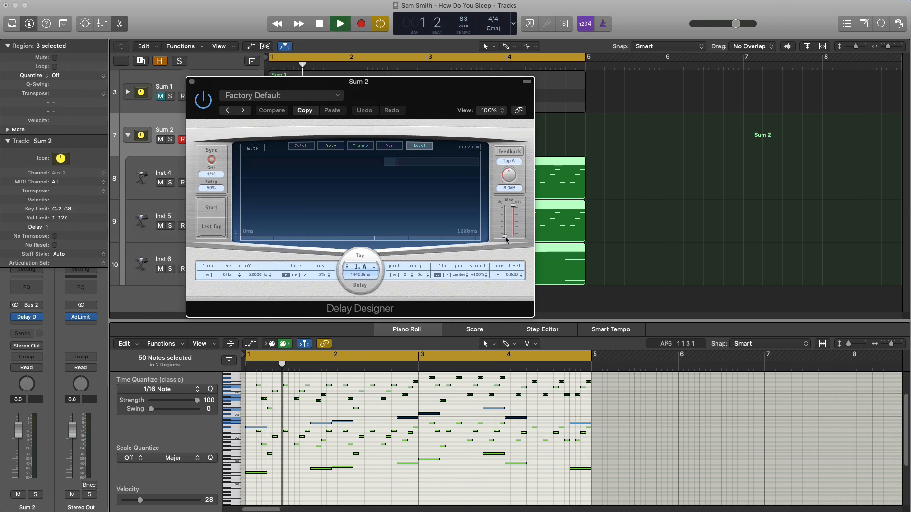
drag(505, 236, 504, 192)
key(space)
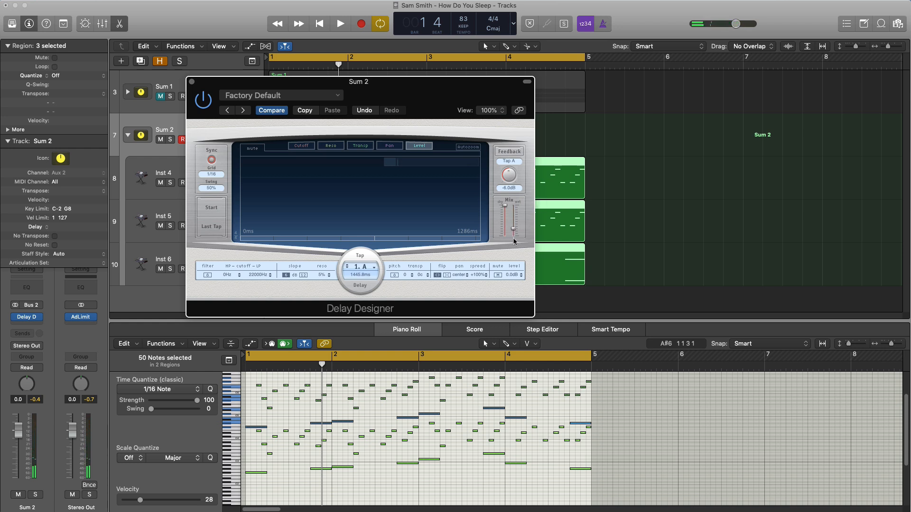
key(space)
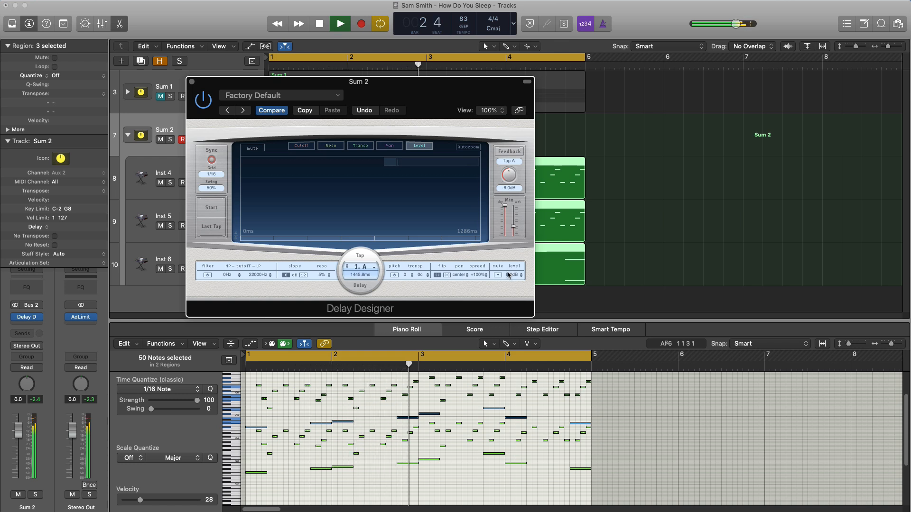
key(space)
Step: Insert a stereo ChromaVerb after the delay on Sum 2 and load the Dirty Chamber preset
click(27, 325)
mouse_move(48, 471)
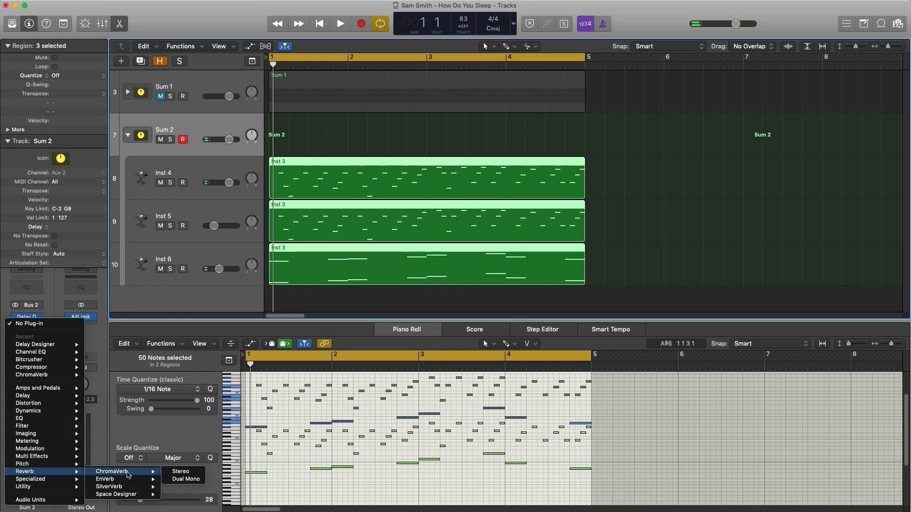
click(178, 472)
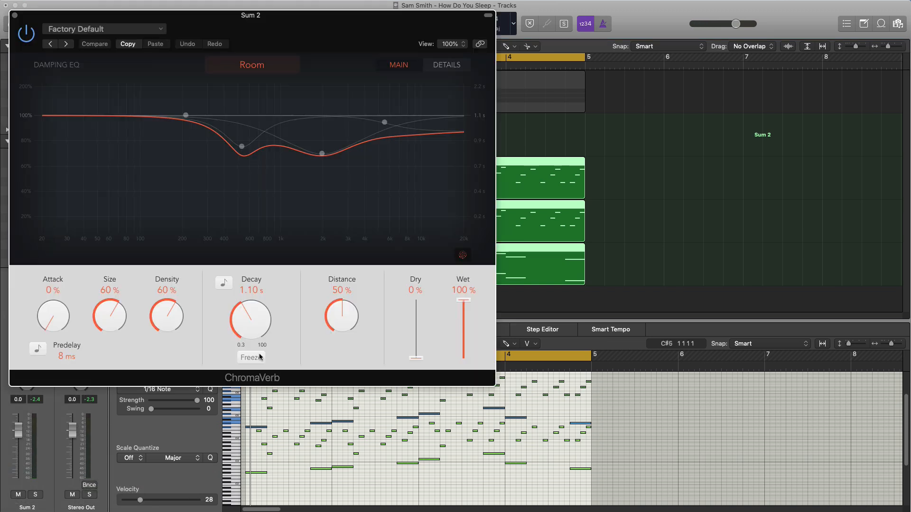
drag(291, 32, 544, 57)
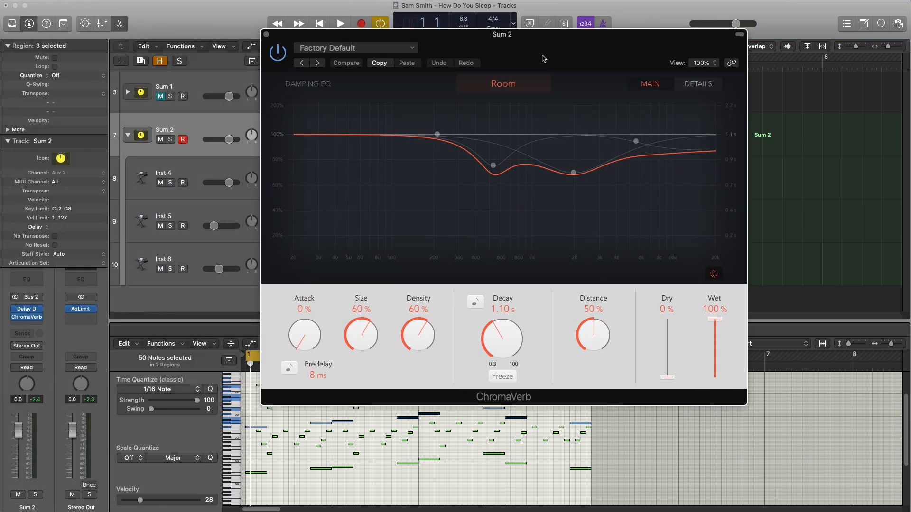
click(354, 48)
mouse_move(334, 280)
mouse_move(459, 284)
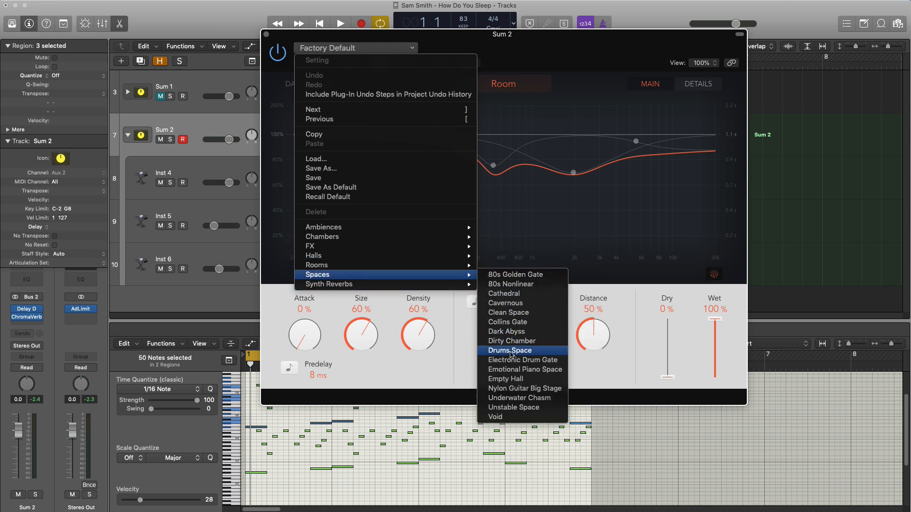
click(512, 341)
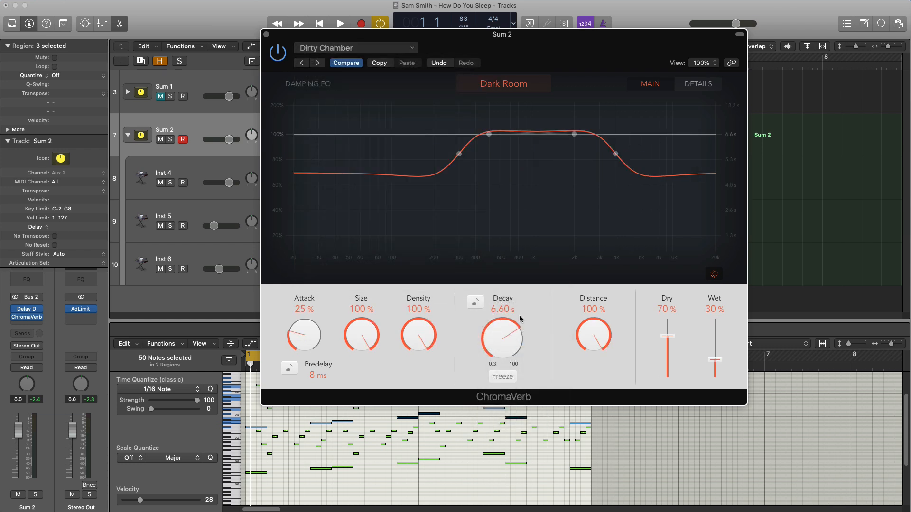
Step: Set the ChromaVerb's dry level to 100 % and wet level to 20 % while auditioning the stack
key(space)
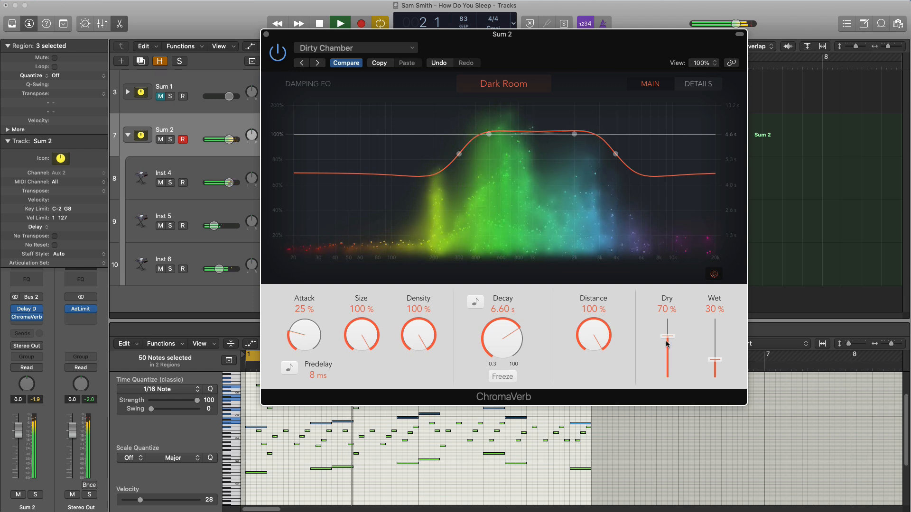
key(space)
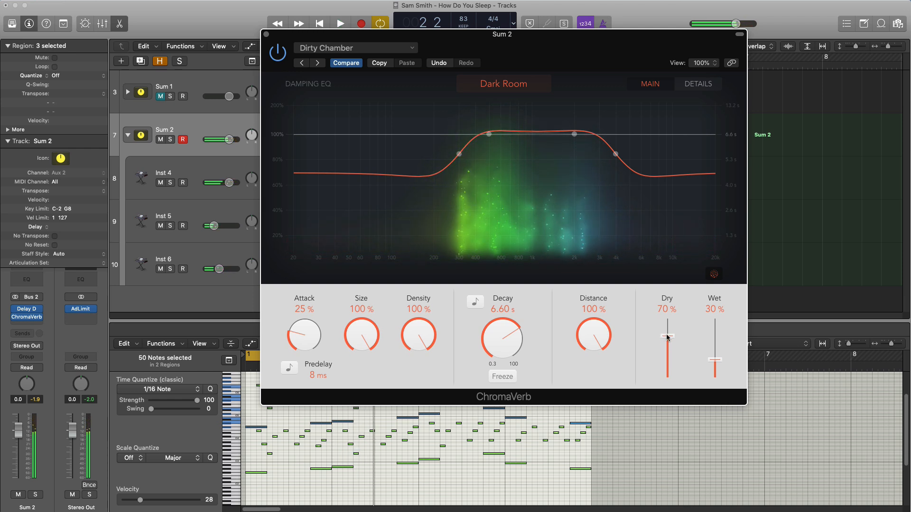
mouse_move(667, 336)
mouse_down()
mouse_move(667, 300)
mouse_move(670, 324)
mouse_up()
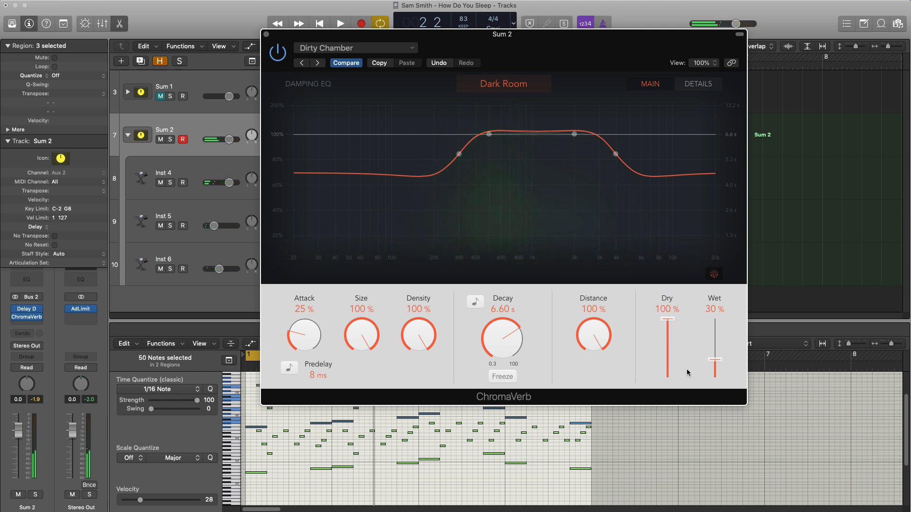
key(space)
drag(715, 361, 716, 370)
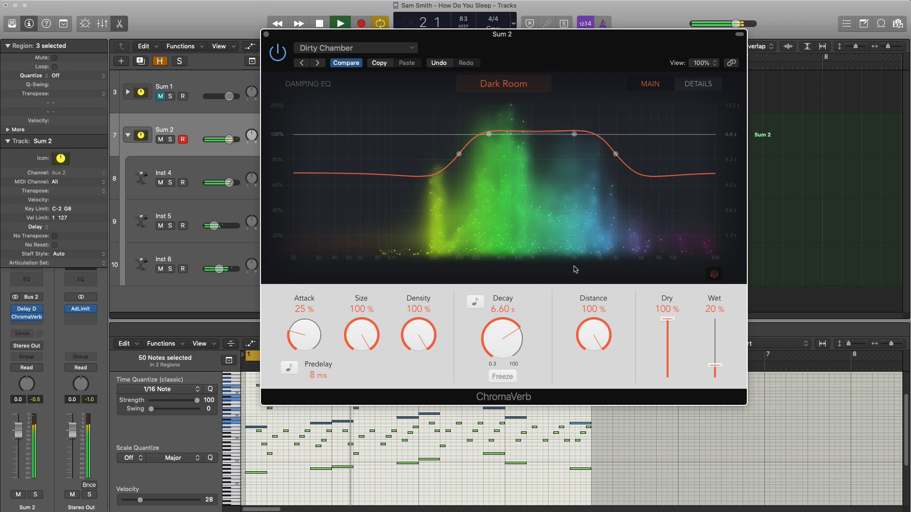
click(266, 35)
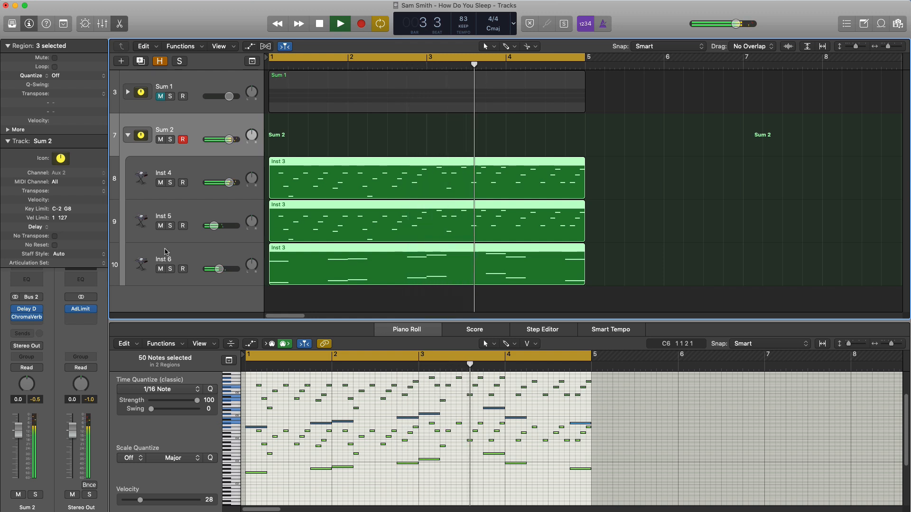
Step: Insert a Channel EQ on Sum 2 with a low cut at 136 Hz and a high cut at 5500 Hz, 18 dB/Oct
click(27, 280)
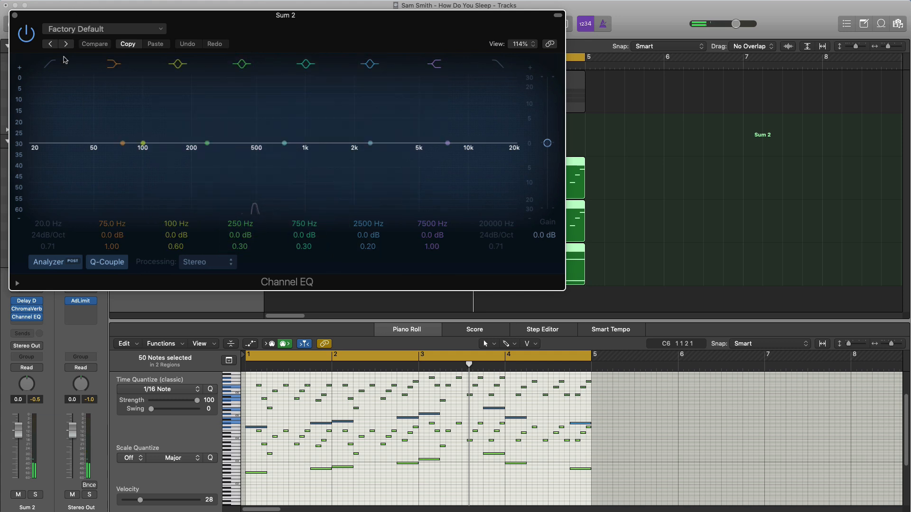
click(50, 64)
drag(34, 160, 165, 160)
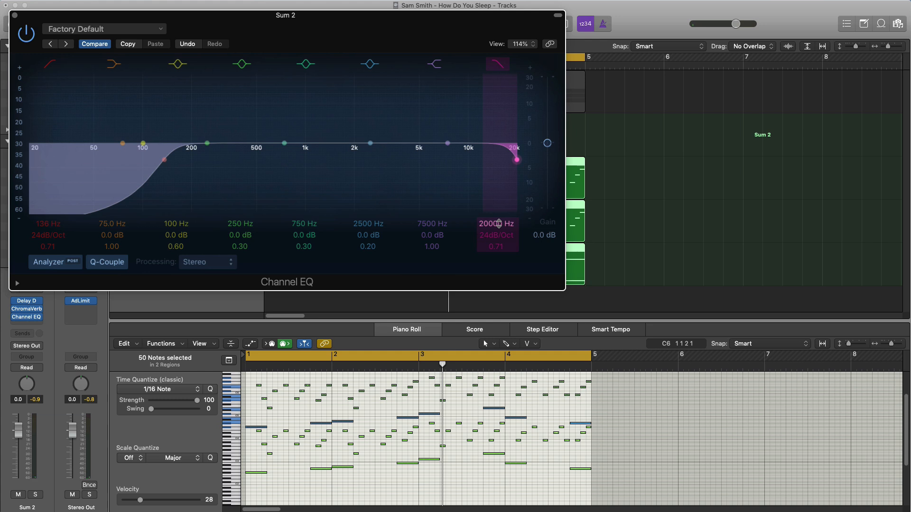
drag(498, 226, 496, 242)
key(Return)
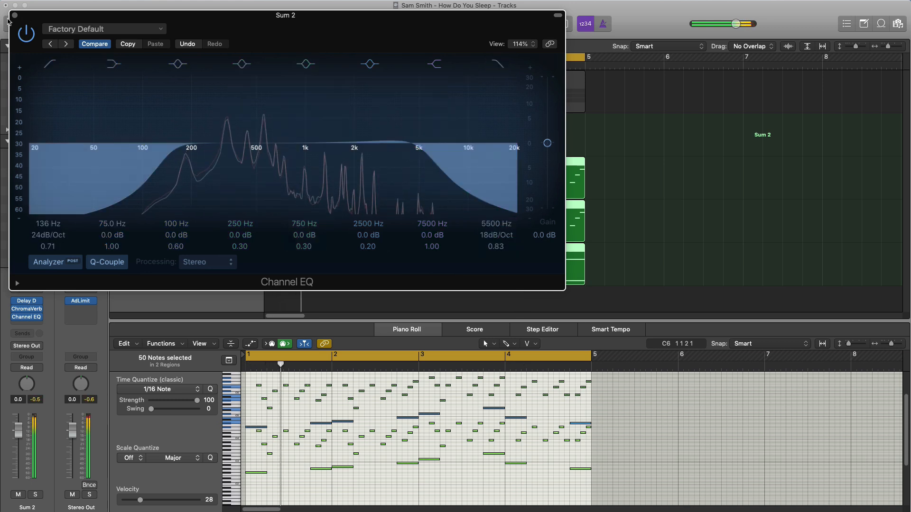
key(super+w)
Step: Hide the Piano Roll, insert a stereo Flanger after the EQ on Sum 2 and move its window clear of the tracks
key(e)
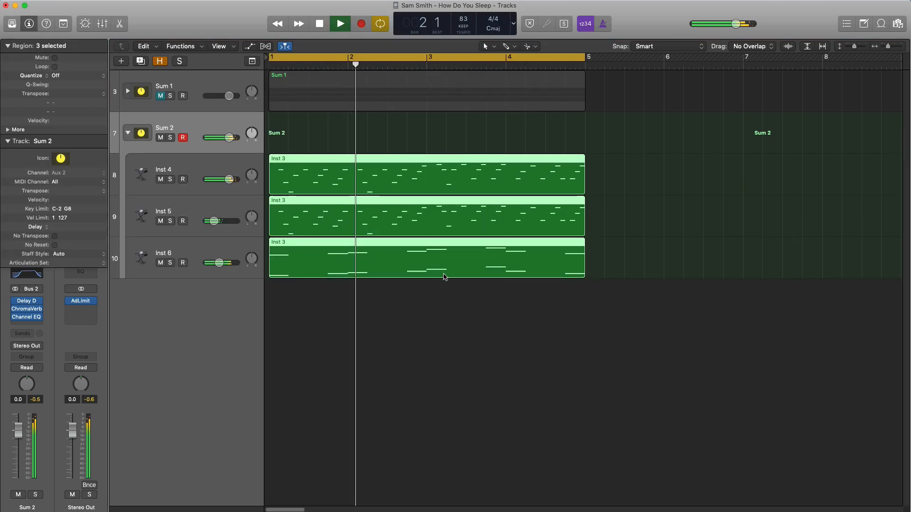
key(super+Left)
key(super+Left)
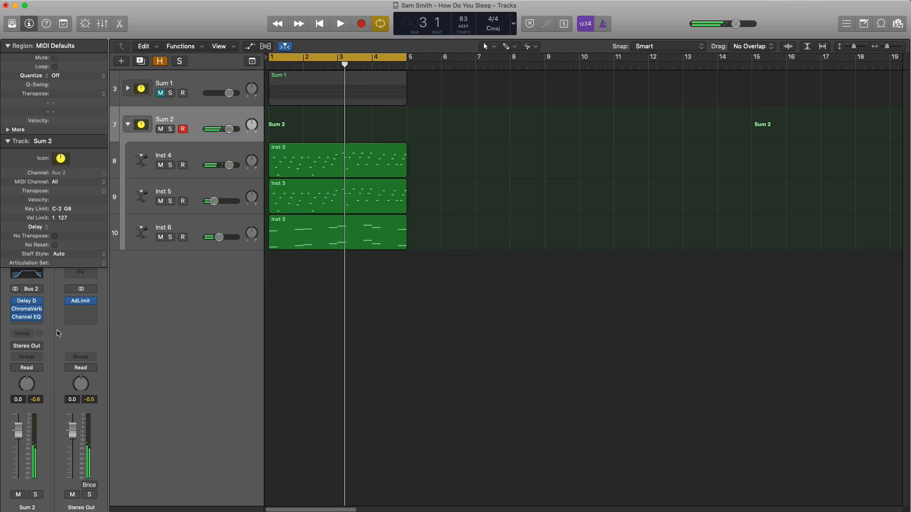
click(32, 324)
mouse_move(52, 450)
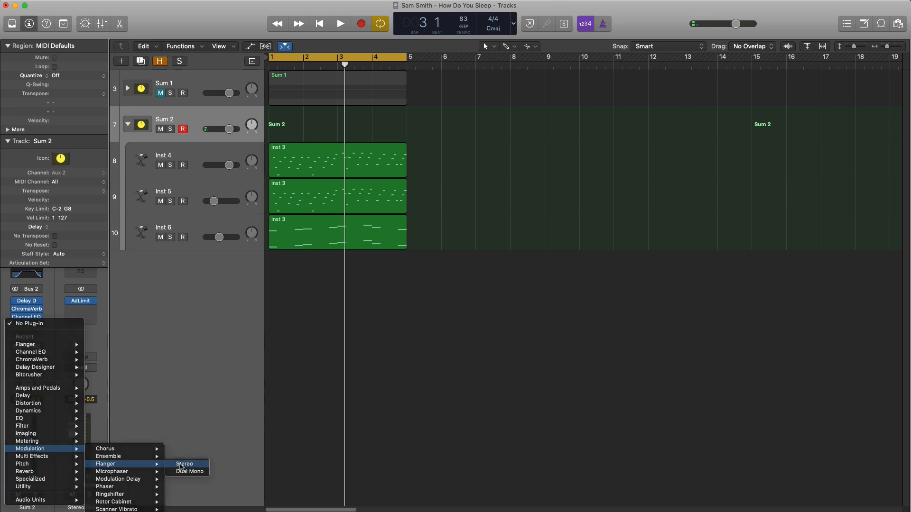
click(182, 465)
drag(122, 21, 507, 254)
Step: Lower the Flanger's mix below 50 % by ear, close its window and audition the complete Sum 2 stack
key(space)
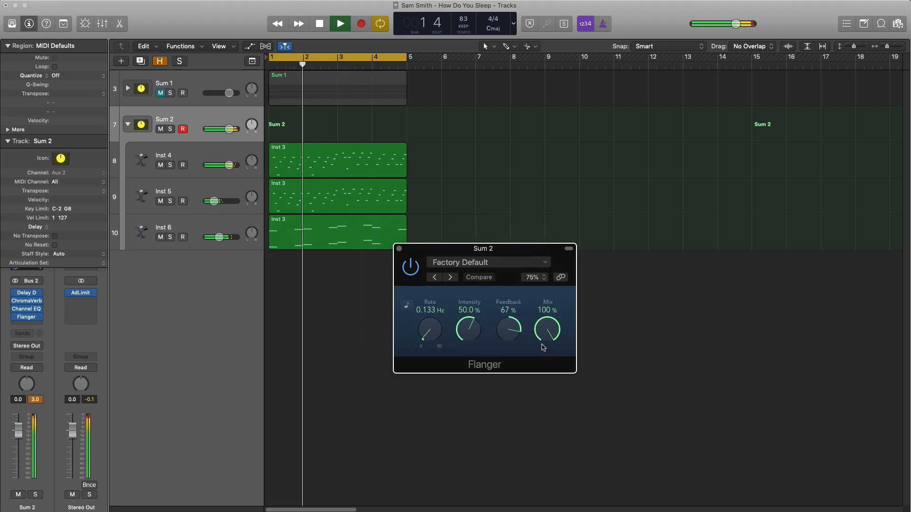
key(space)
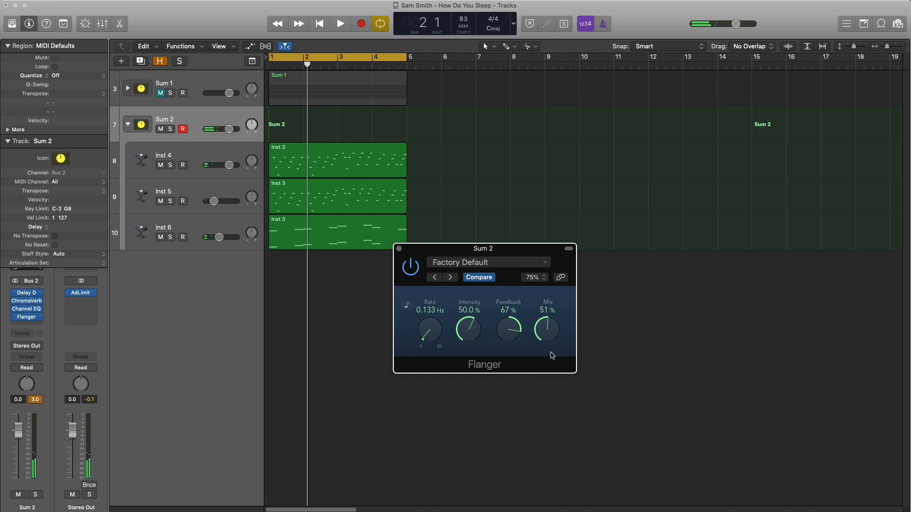
key(space)
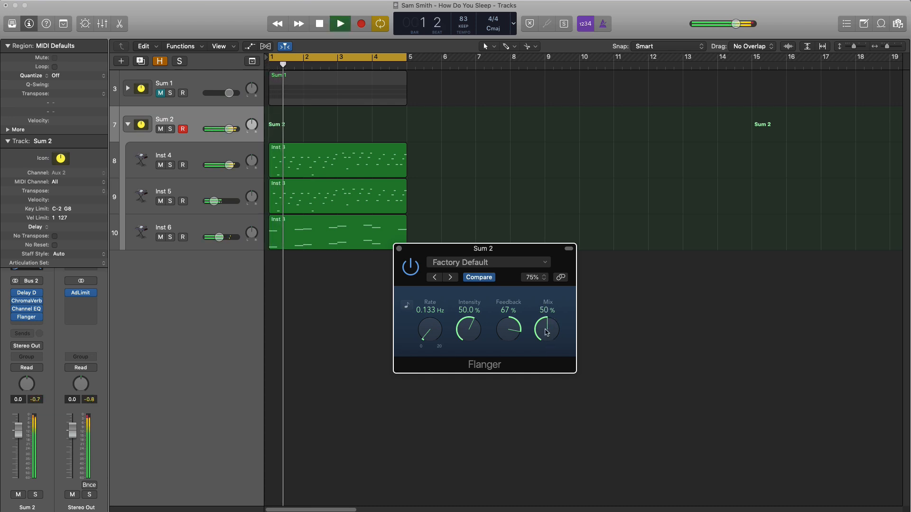
drag(547, 331, 545, 368)
key(space)
key(super+w)
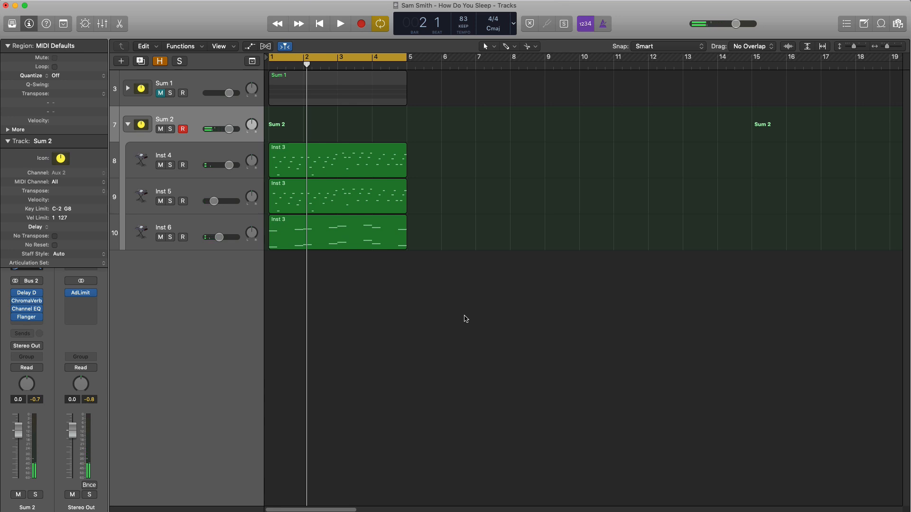
key(space)
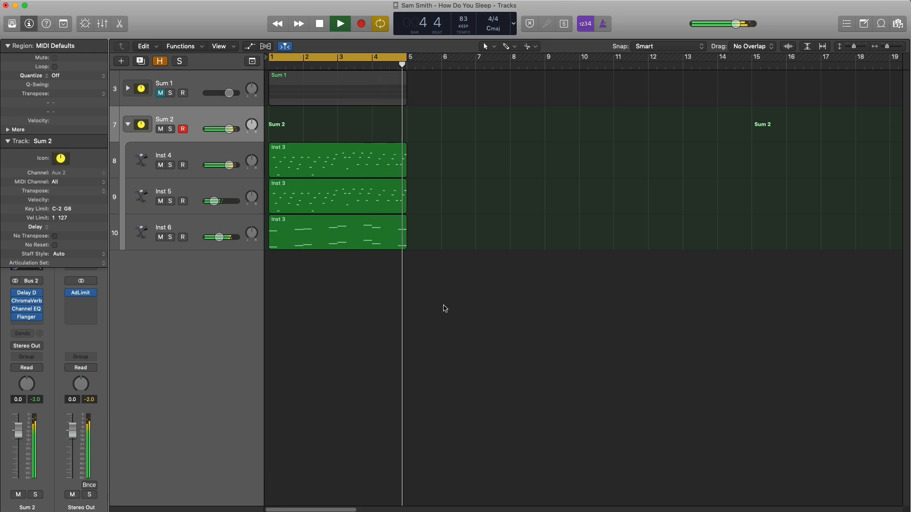
key(space)
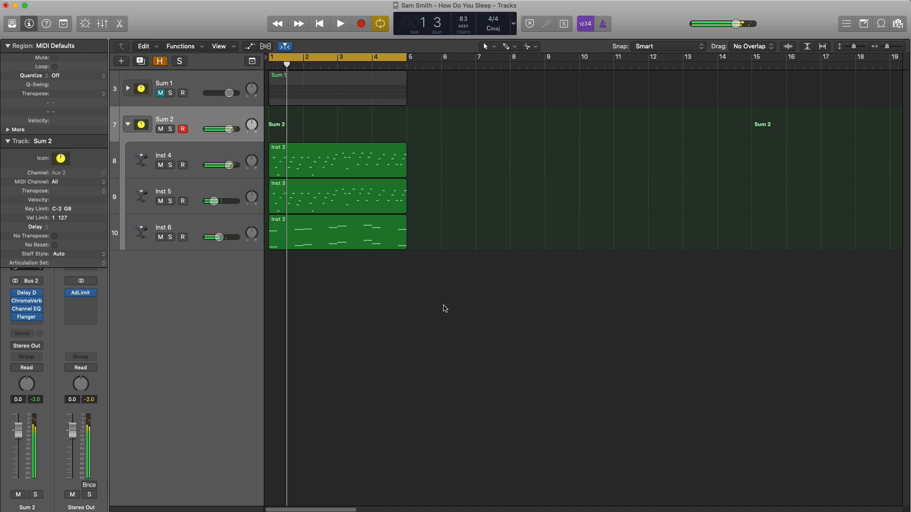